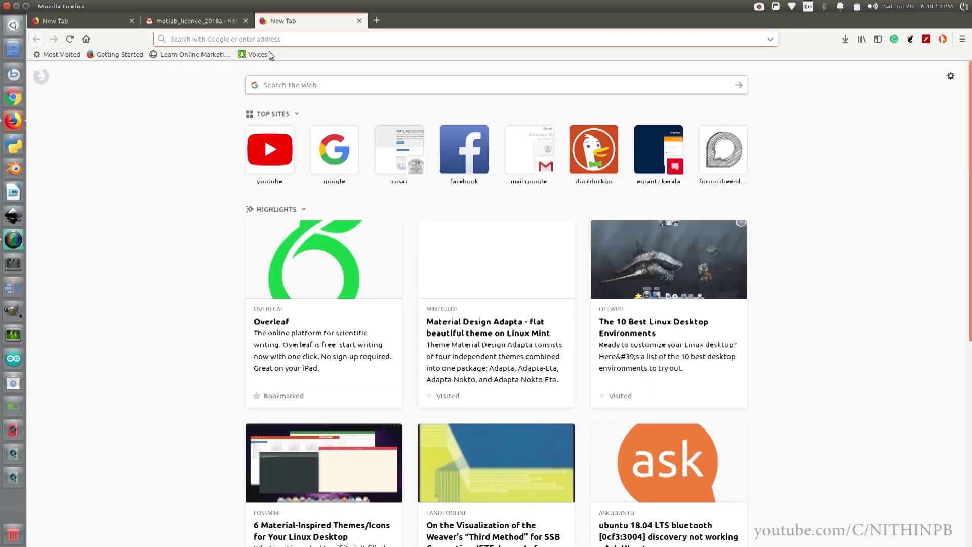
Launch Firefox on a blank new tab beside the matlab_licence_2018a tab
click(339, 161)
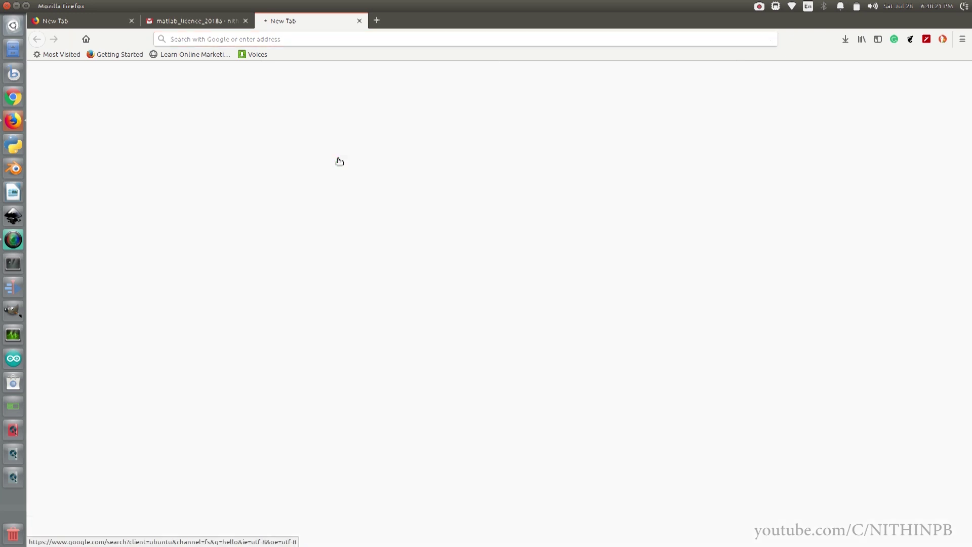
Search Google for 'matworks' and open the MathWorks homepage result
key(ctrl+a)
key(BackSpace)
text(matworks)
key(Return)
click(173, 197)
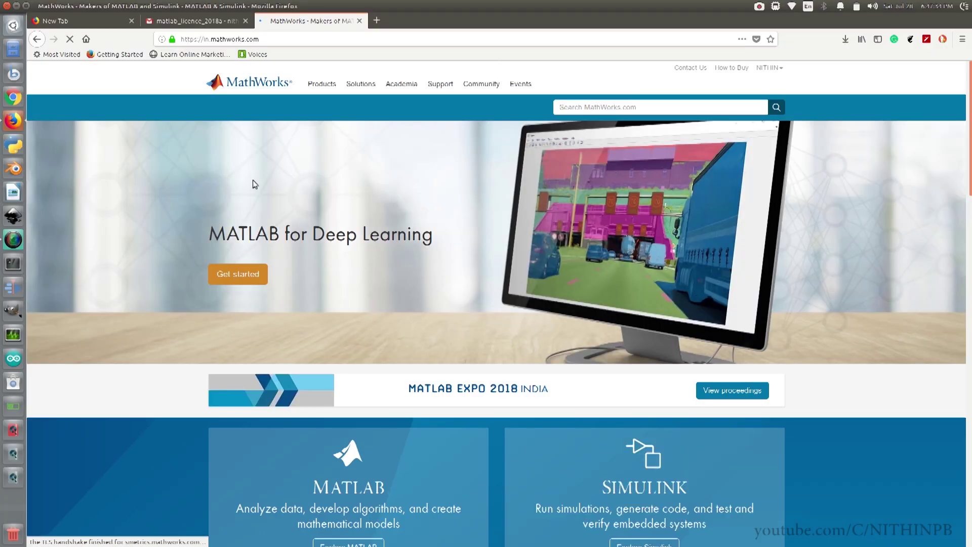
Scroll the MathWorks homepage to the trial banner and open the Free MATLAB Trial page
click(778, 68)
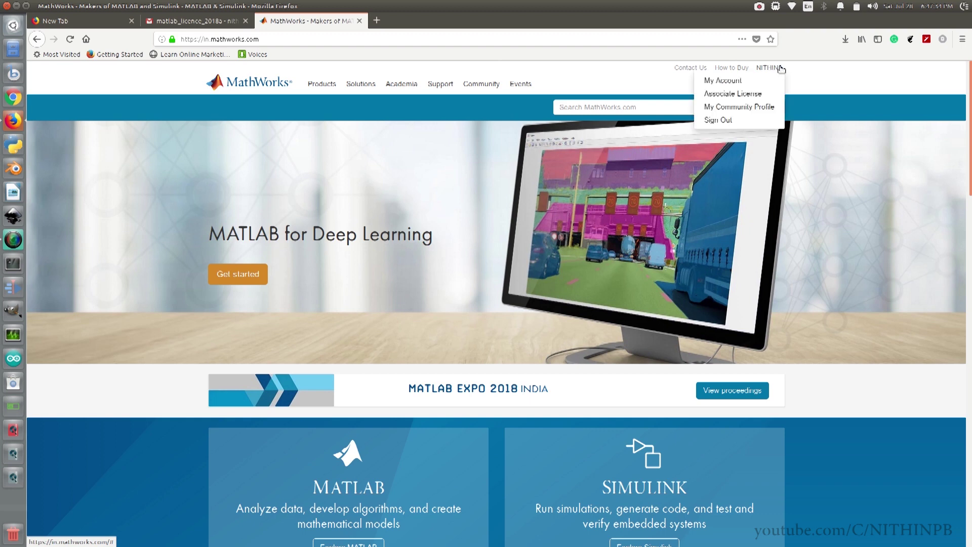
click(780, 69)
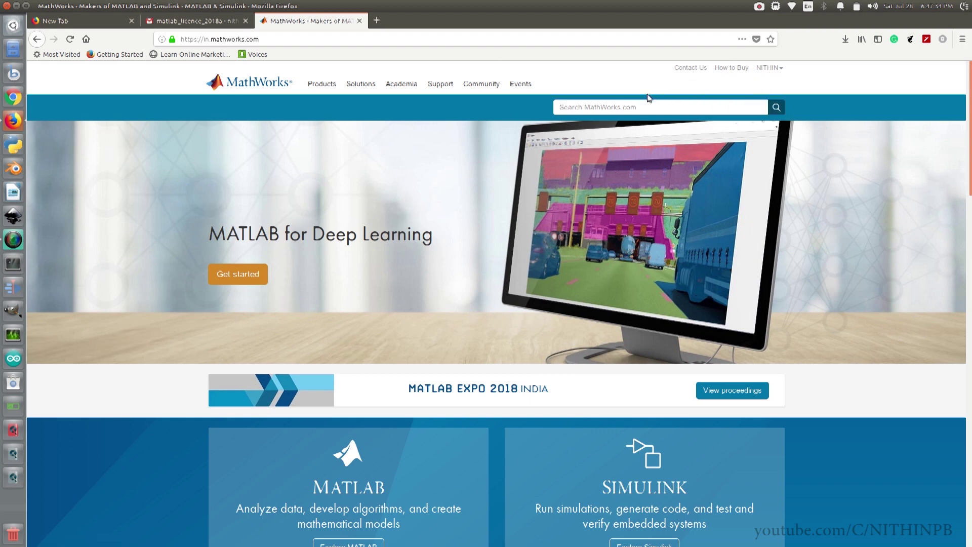
scroll(411, 201, down, 7)
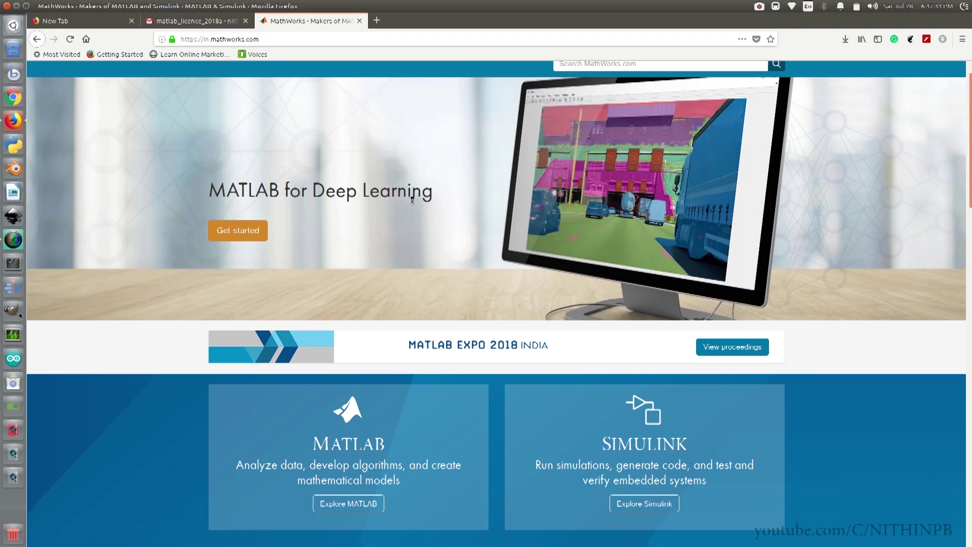
scroll(412, 202, down, 10)
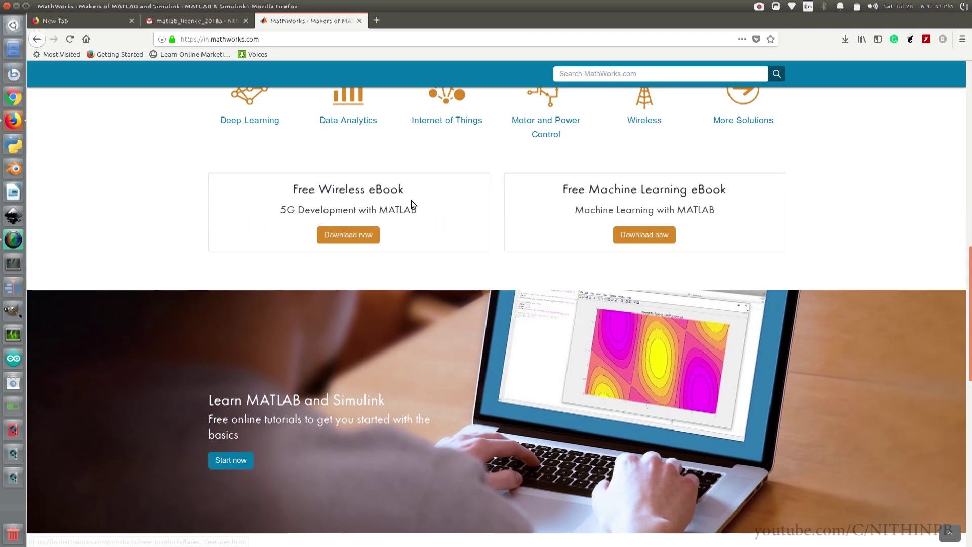
scroll(411, 204, down, 2)
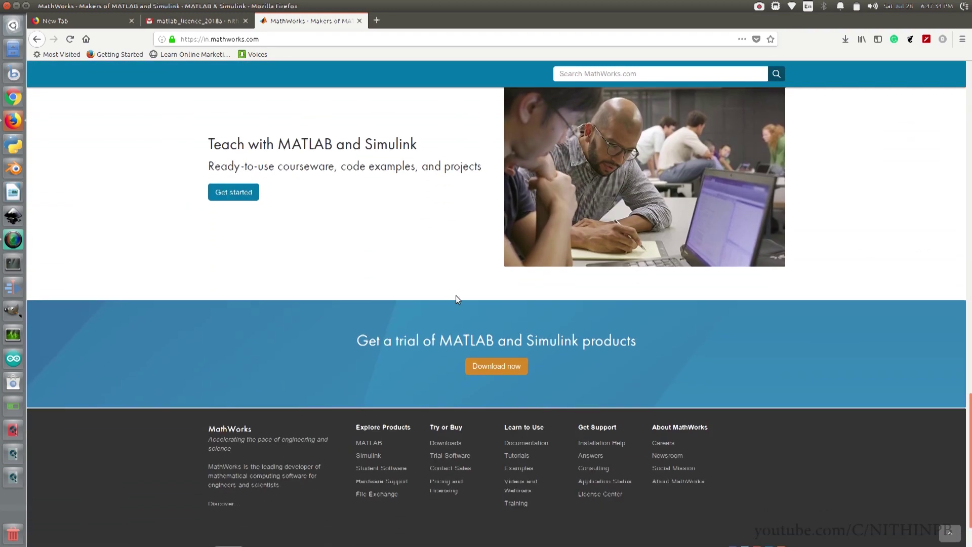
click(484, 368)
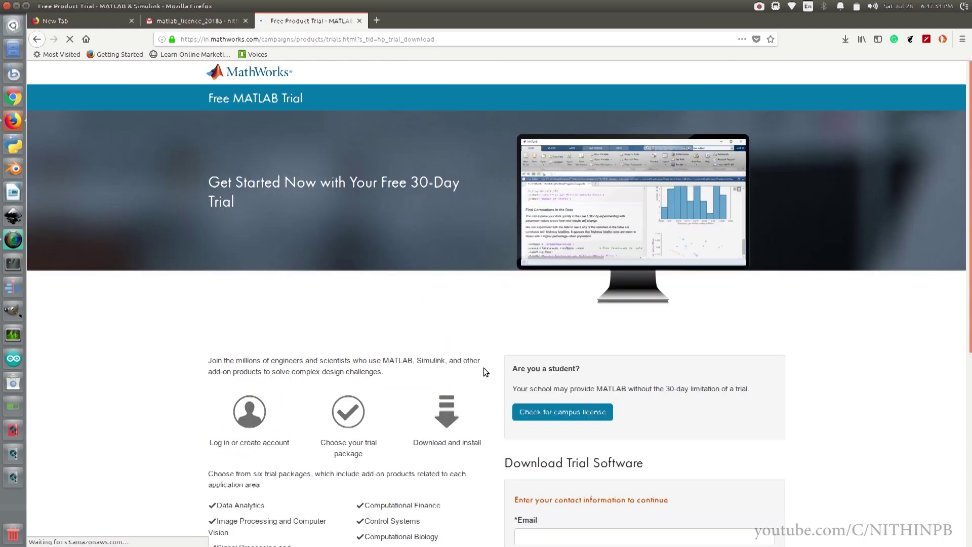
Submit the trial request with the contact email, answering No and agreeing to evaluation-only use
scroll(486, 369, down, 7)
click(533, 338)
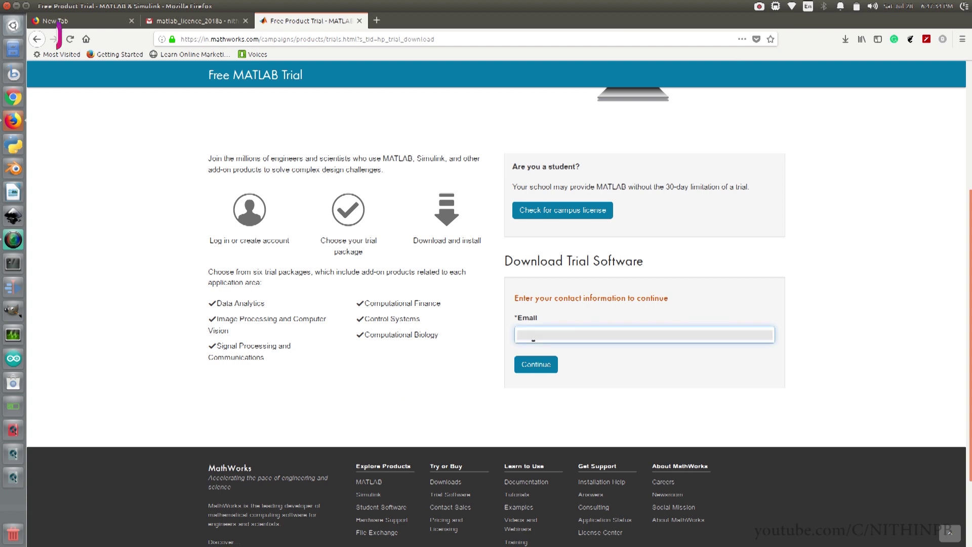
click(537, 365)
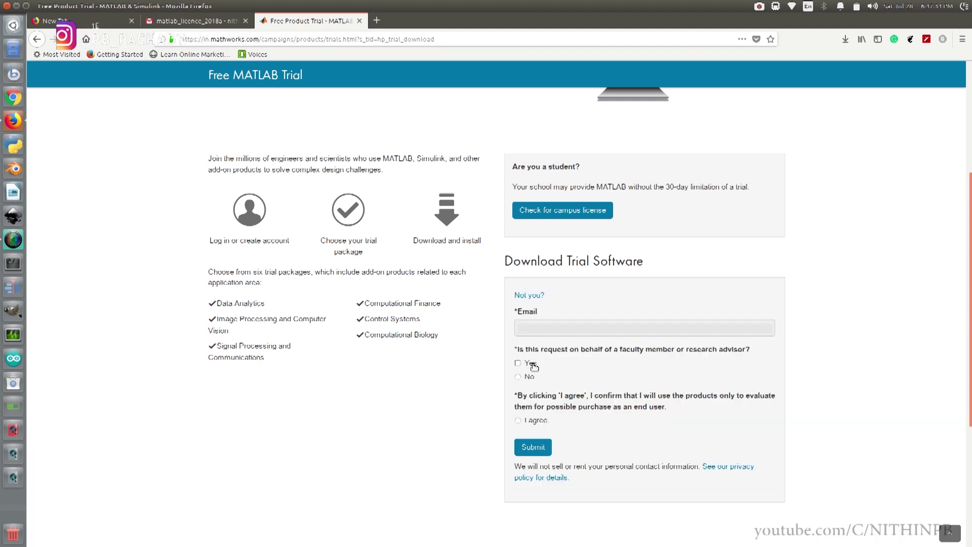
click(518, 376)
click(518, 420)
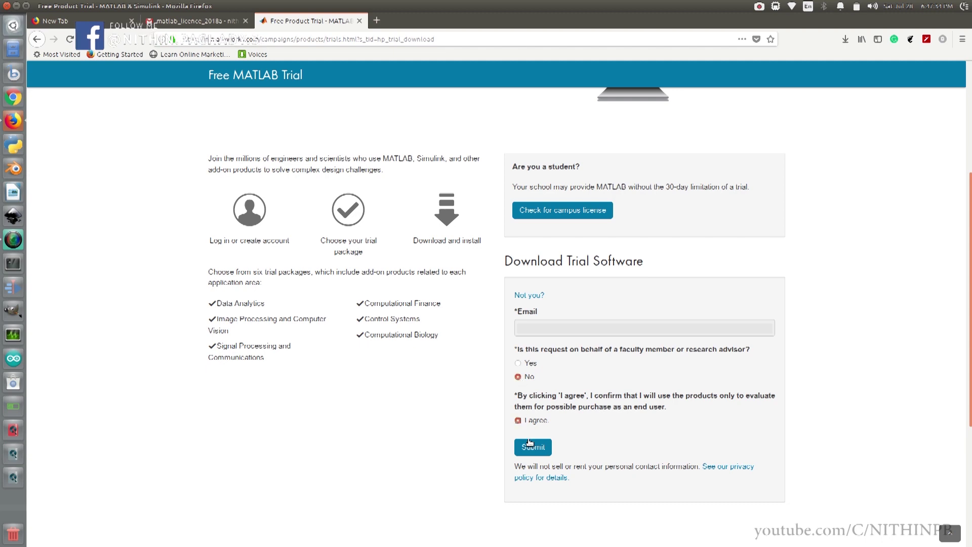
click(533, 447)
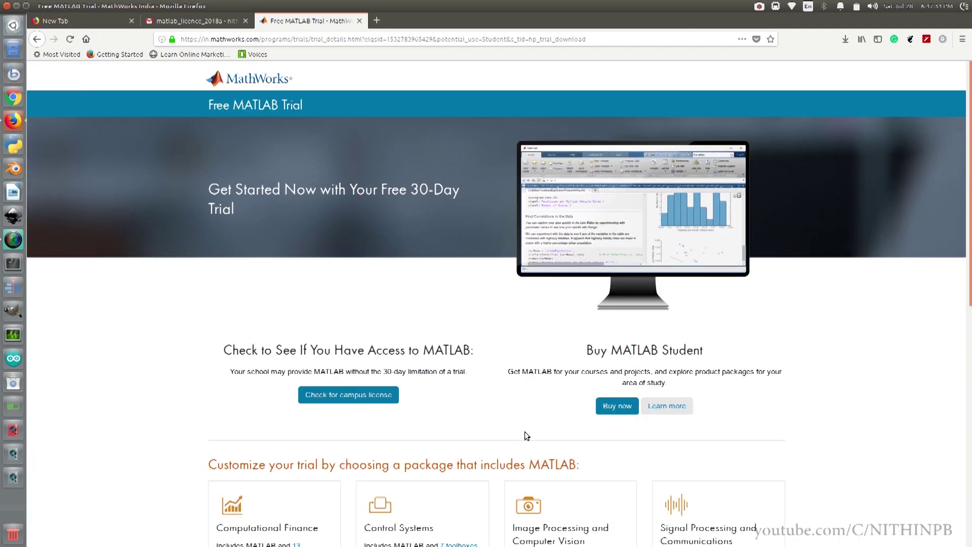
Add all six packages, Computational Finance through Data Analytics, to the trial and continue to downloads
scroll(489, 390, down, 5)
scroll(489, 388, down, 3)
click(219, 264)
click(367, 265)
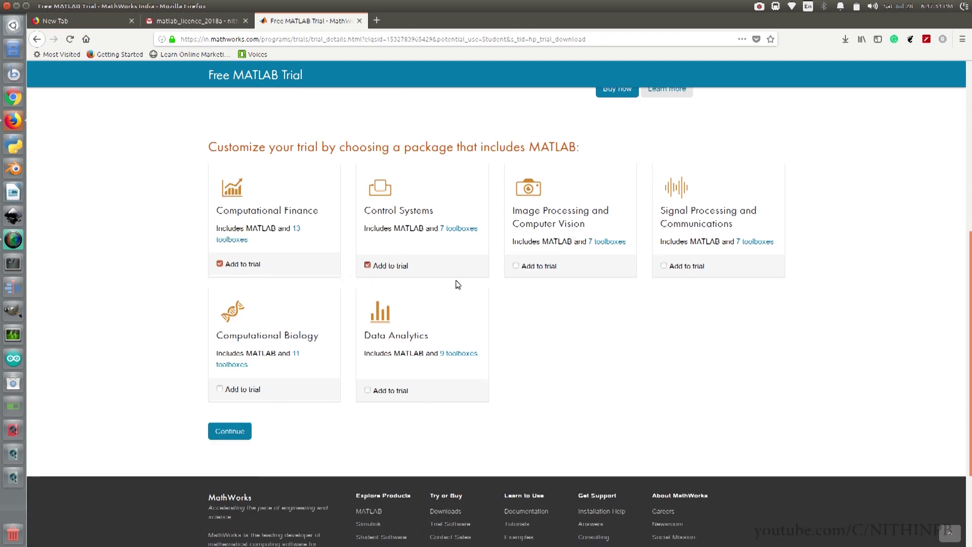
click(515, 266)
click(663, 266)
click(219, 388)
click(368, 390)
click(239, 431)
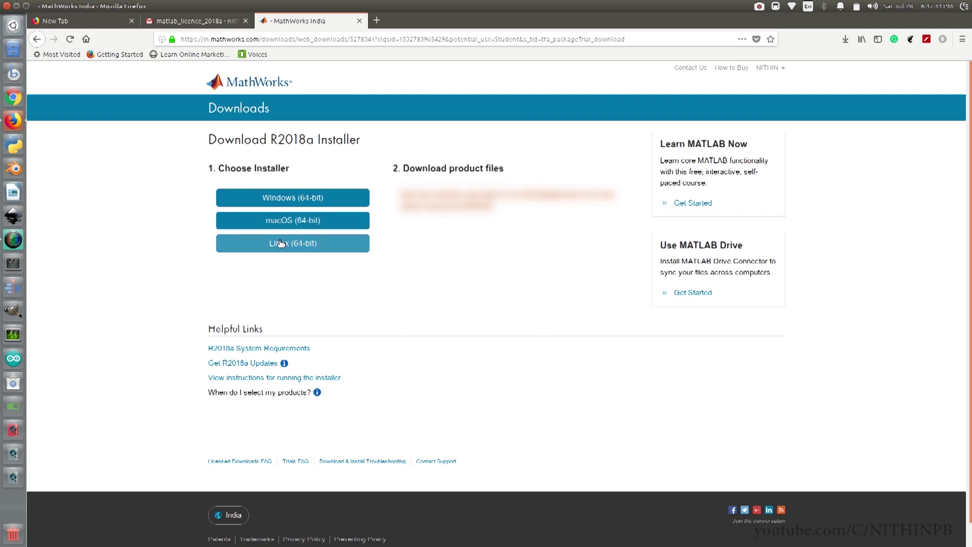
Save the Linux (64-bit) installer matlab_R2018a_glnxa64.zip, pause its download, and close Firefox
click(281, 243)
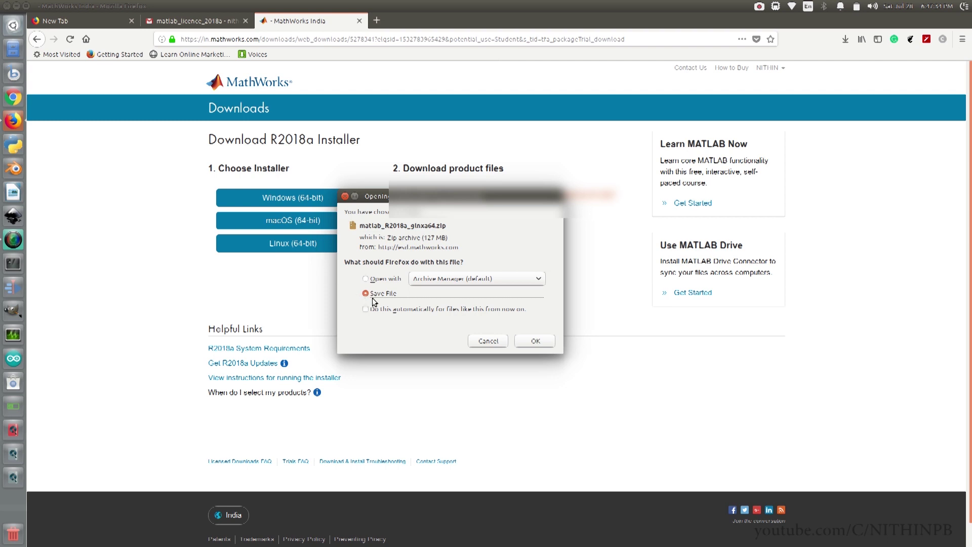
click(534, 341)
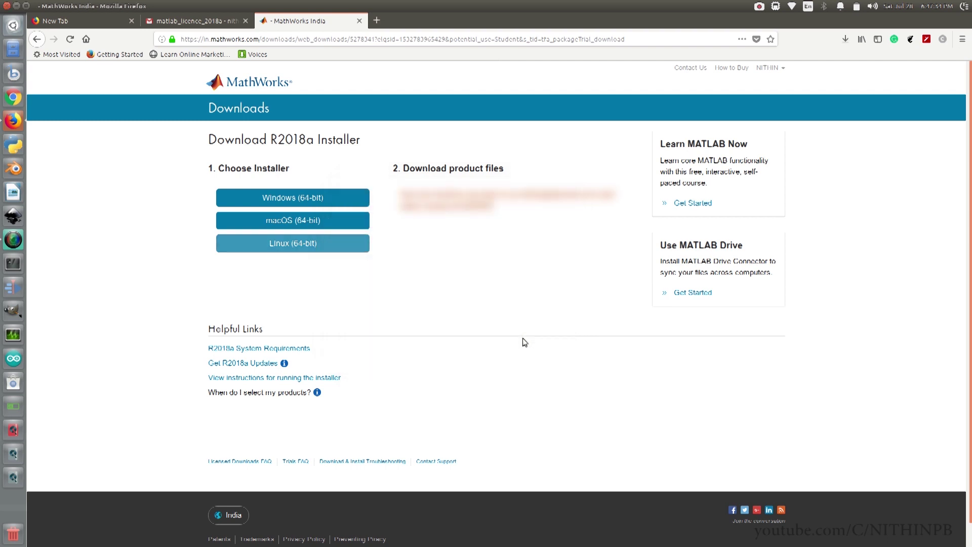
click(845, 40)
right_click(738, 77)
click(744, 80)
click(527, 78)
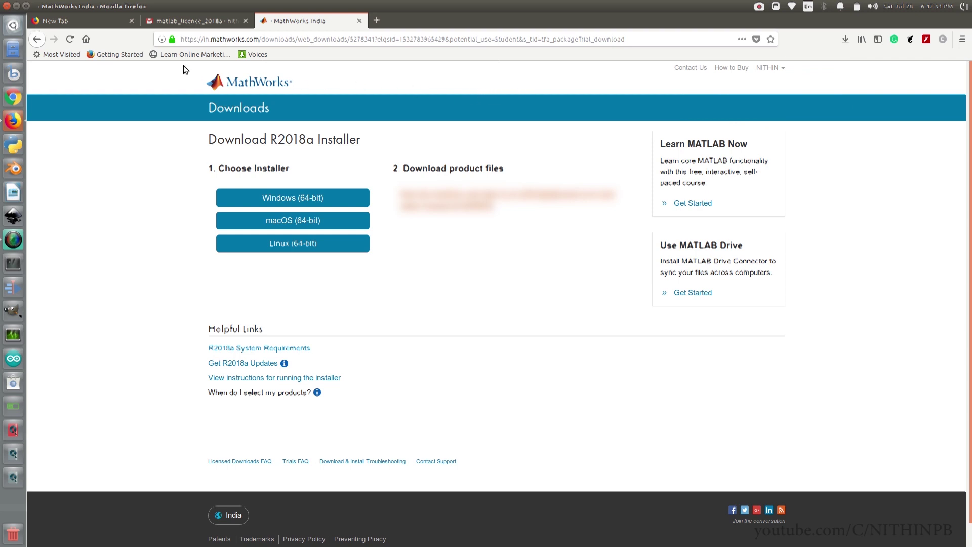
click(7, 6)
Confirm closing all tabs and move matlab_R2018a_glnxa64.zip to the middle of the desktop
click(589, 315)
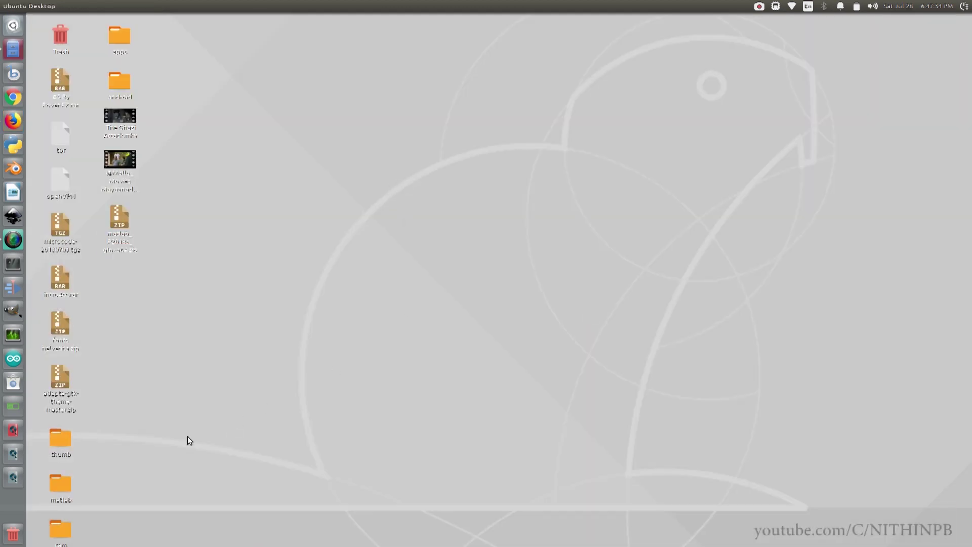
click(120, 233)
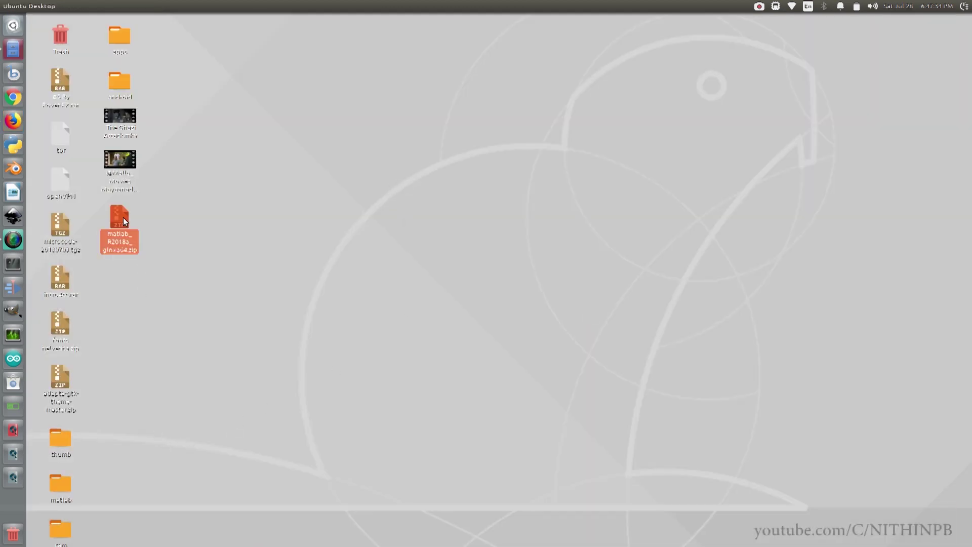
drag(122, 217, 458, 256)
click(294, 256)
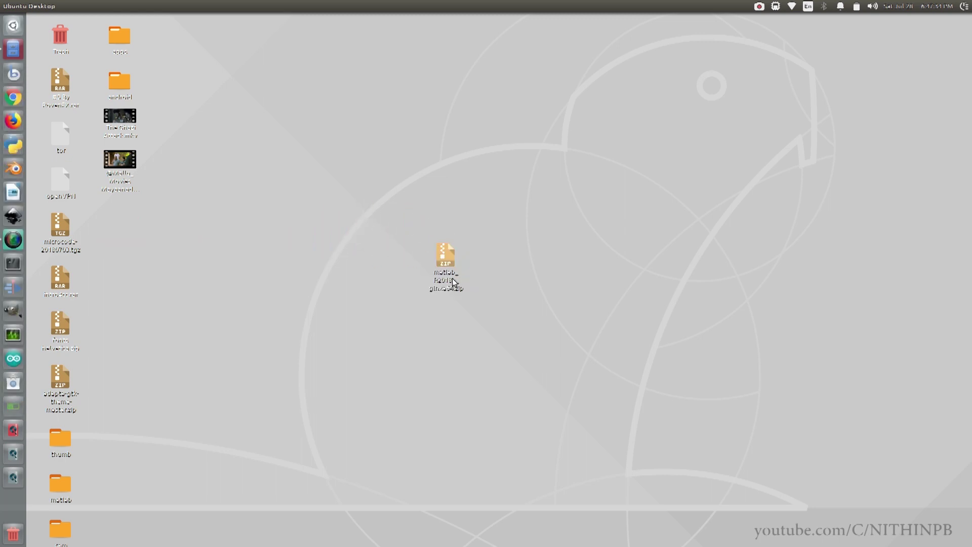
Extract the zip here, place the matlab_R2018a_glnxa64 folder beside it, and open the folder
click(444, 248)
right_click(444, 248)
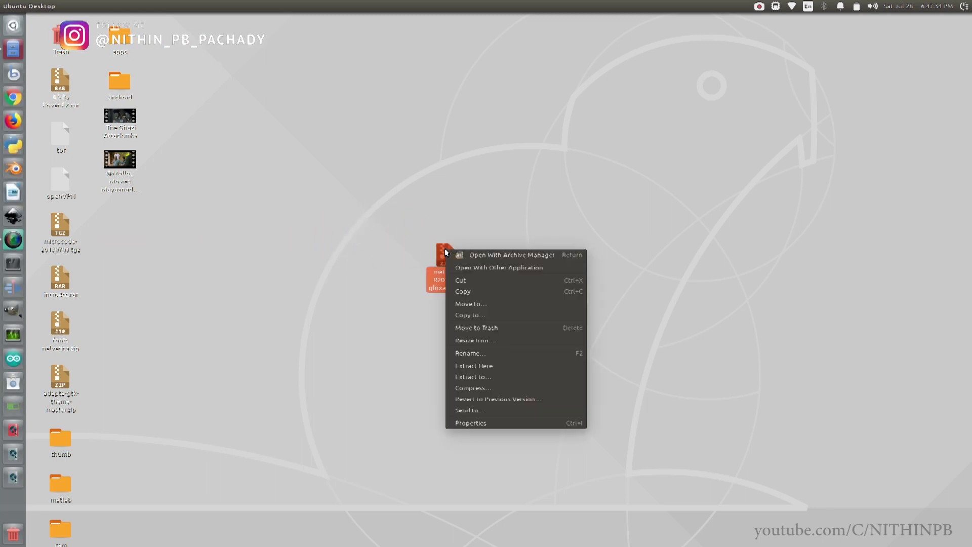
click(482, 365)
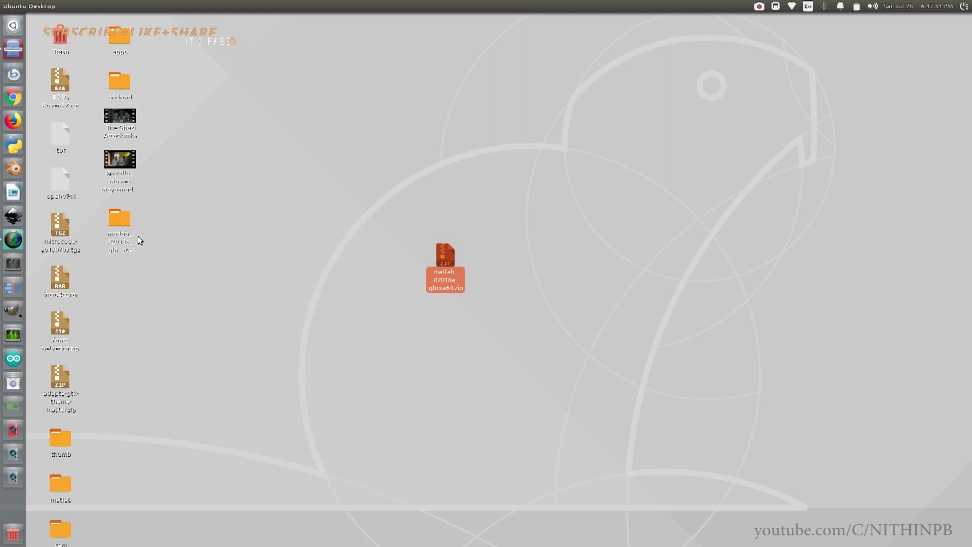
click(119, 218)
drag(118, 218, 268, 265)
click(299, 295)
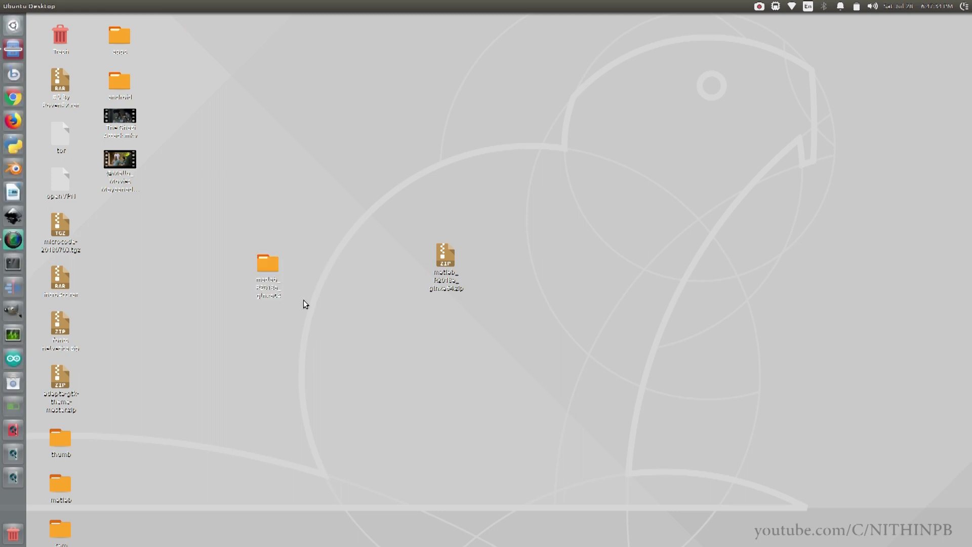
double_click(267, 264)
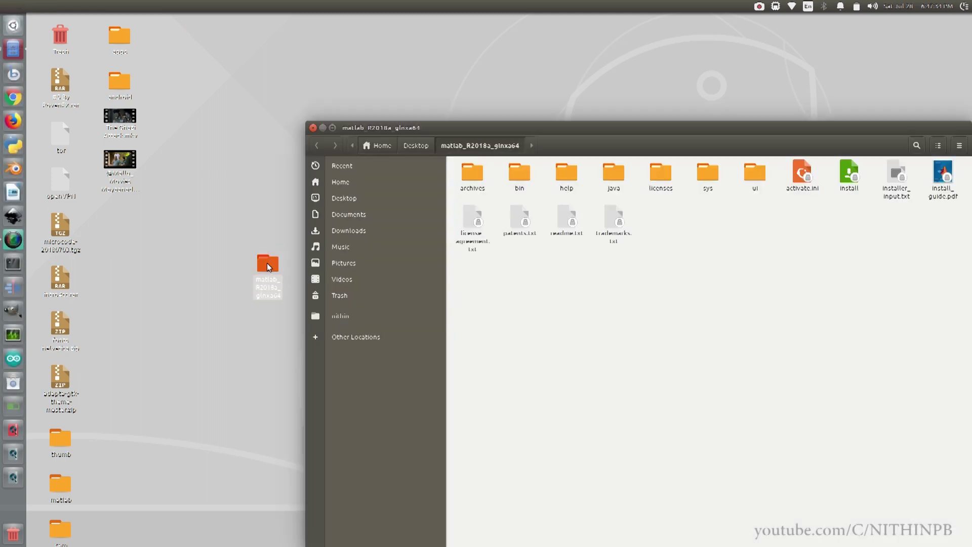
Open a terminal from the matlab_R2018a_glnxa64 folder in Files
drag(449, 127, 403, 72)
right_click(598, 260)
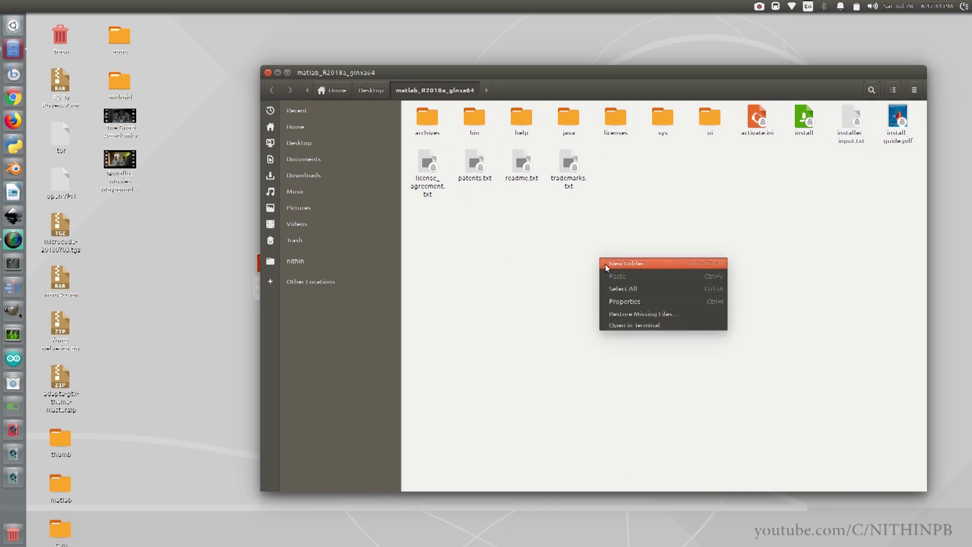
click(620, 324)
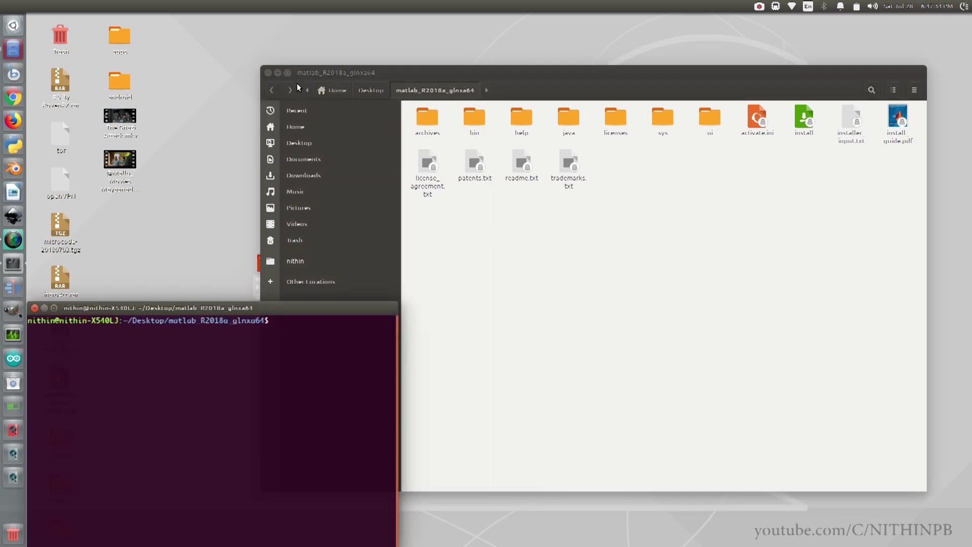
Confirm the working folder with pwd, then run ./install to launch the MathWorks Installer
click(278, 72)
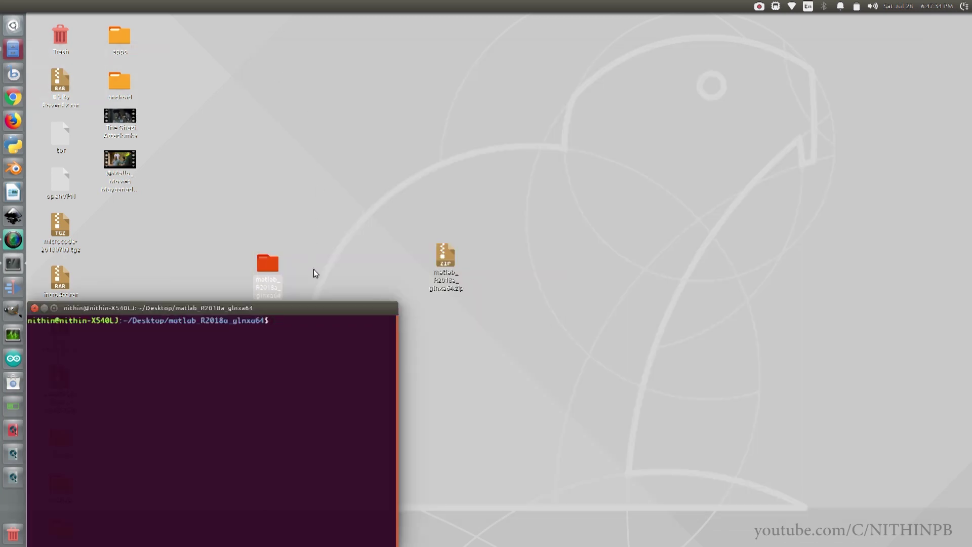
drag(315, 307, 566, 155)
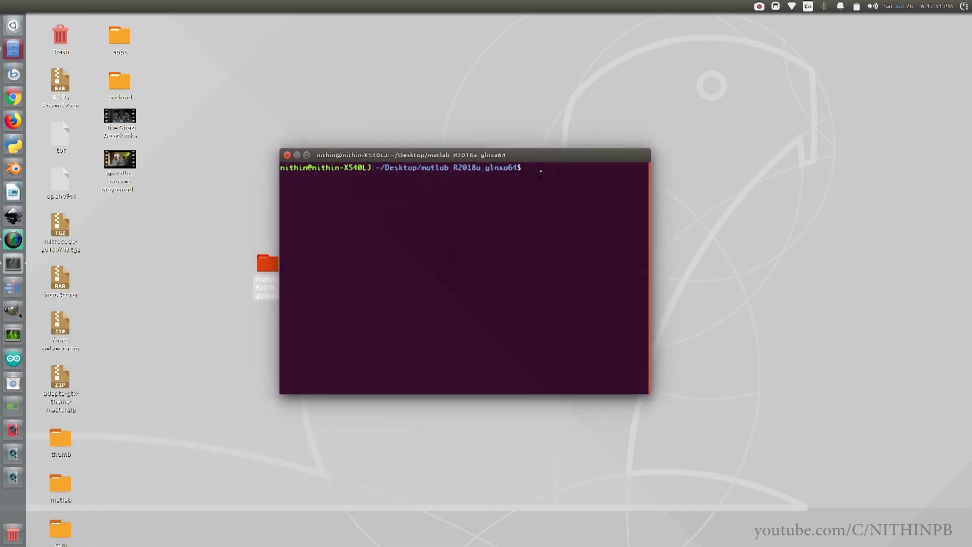
text(pwd)
key(Return)
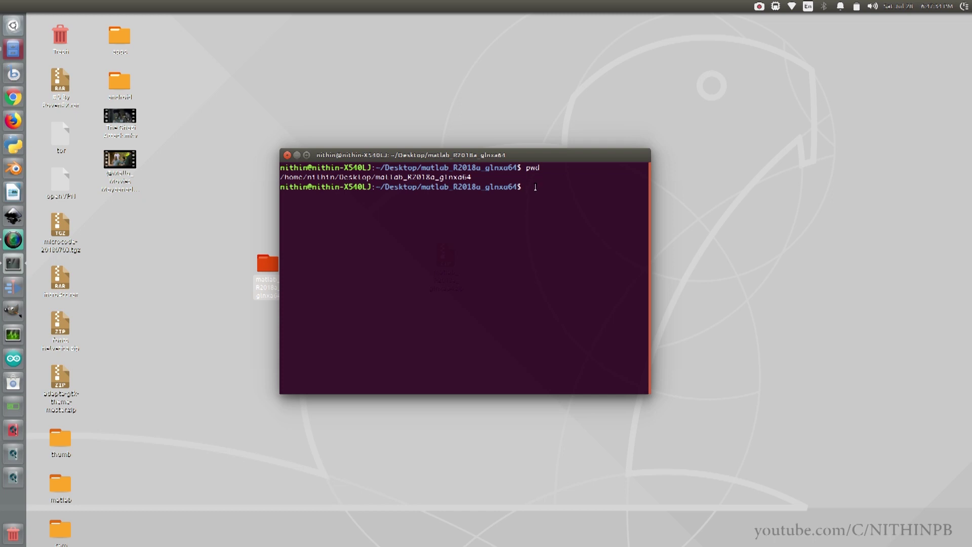
text(/install)
key(Return)
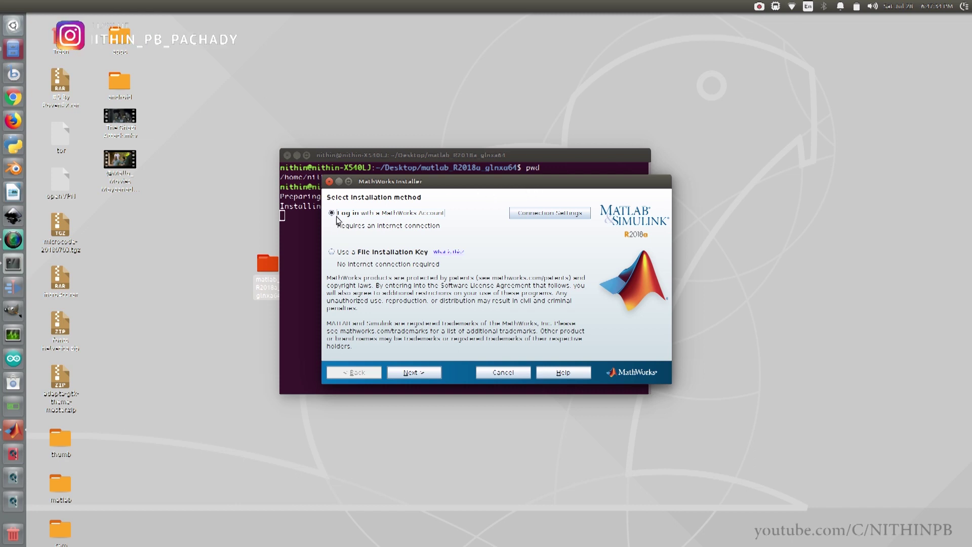
Choose to log in with a MathWorks Account and accept the license agreement
click(393, 372)
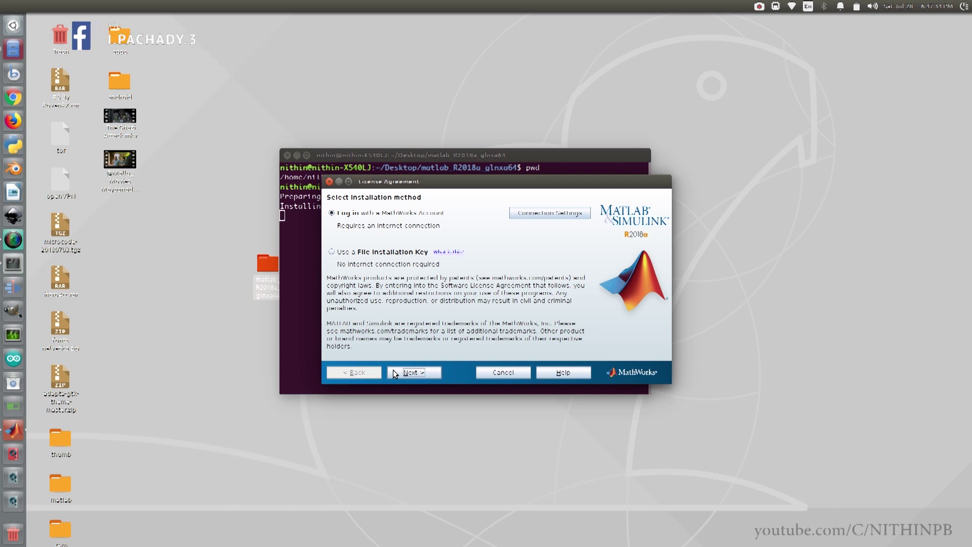
click(520, 349)
click(407, 372)
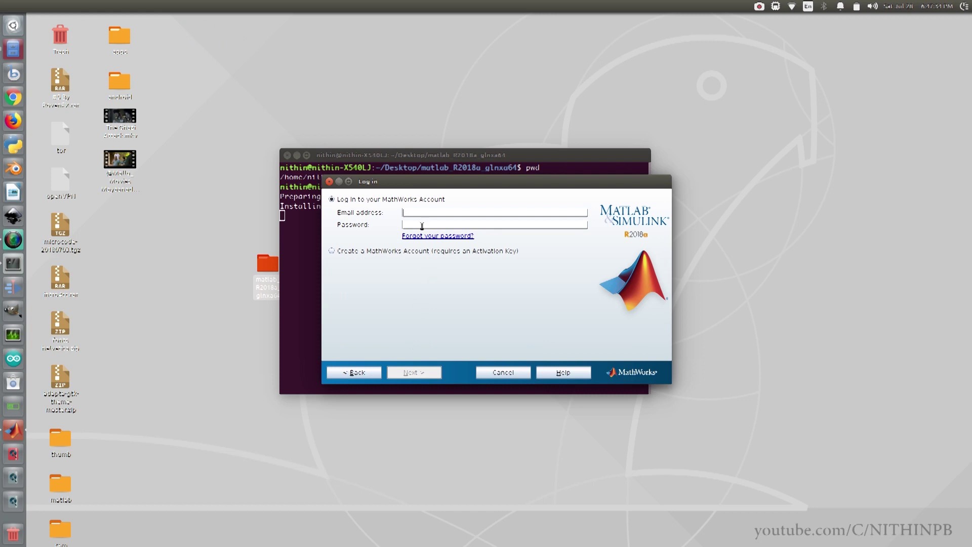
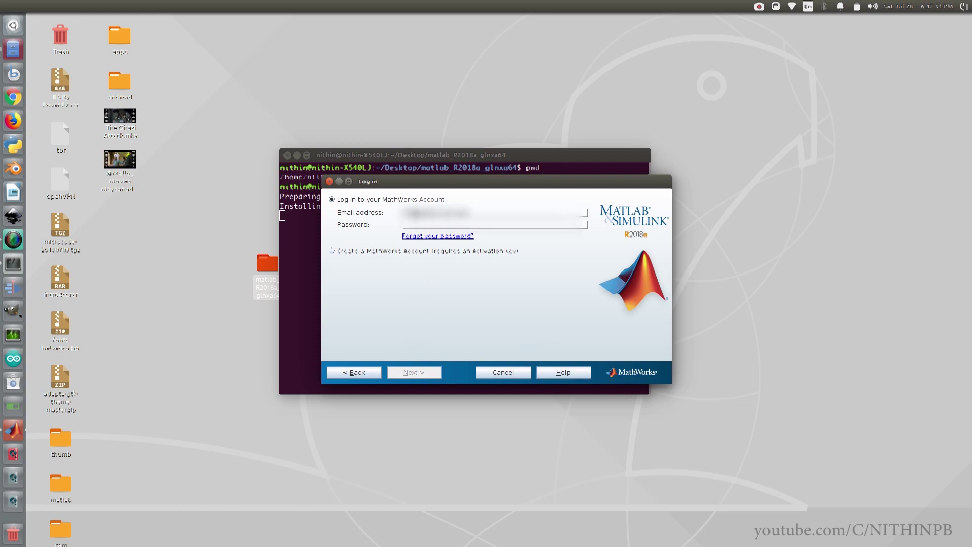
Sign in with the MathWorks account email and password
click(418, 225)
text(*****)
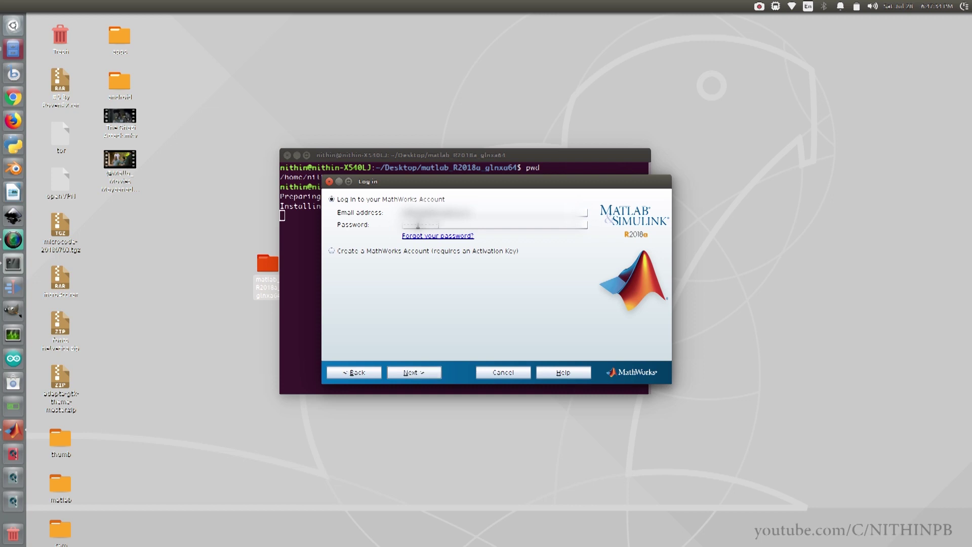
click(413, 374)
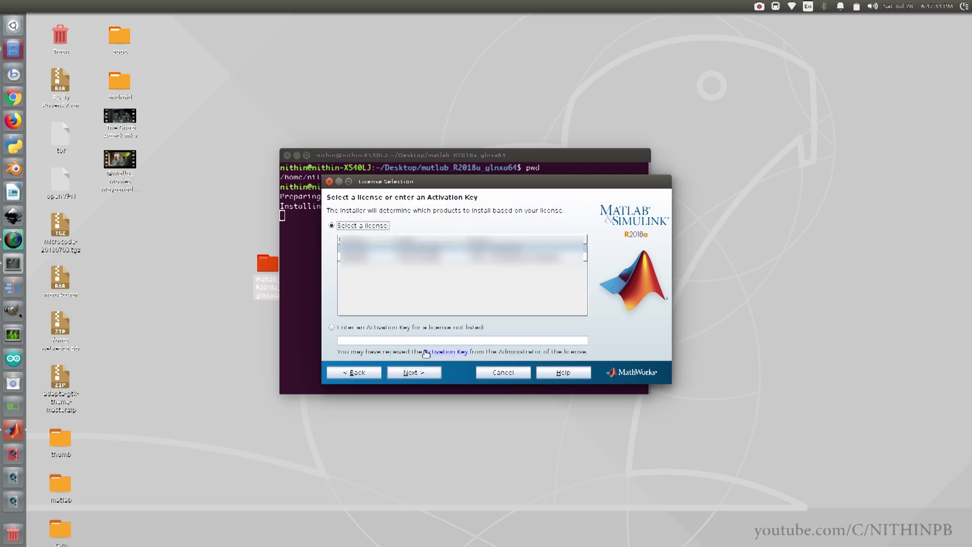
Select the second license in the License Selection list
click(455, 284)
click(375, 258)
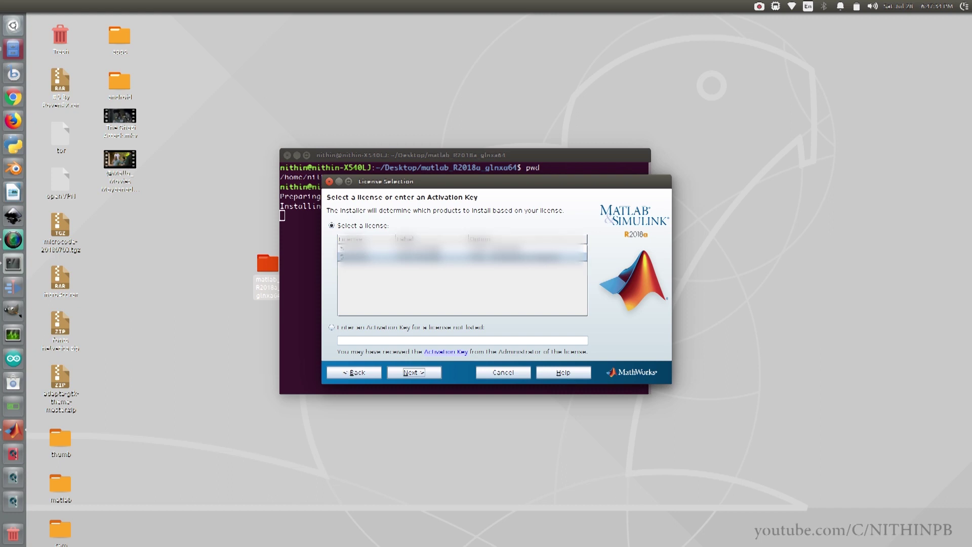
click(409, 373)
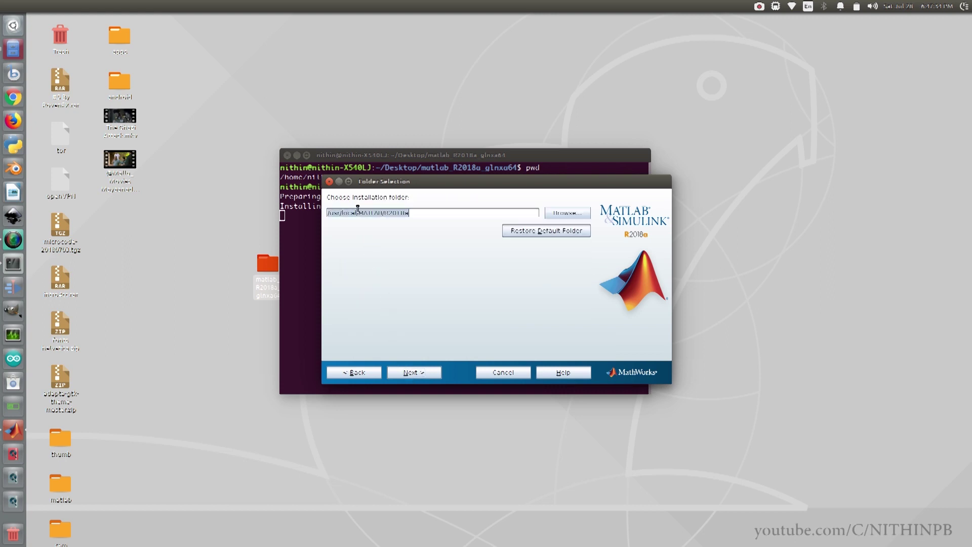
Replace /usr/local with the home folder path so MATLAB installs to MATLAB/R2018a there
key(Home)
key(Delete)
key(Delete)
key(Delete)
key(Delete)
key(Delete)
key(Delete)
key(Delete)
key(Delete)
key(Delete)
key(Delete)
text(/home/nithin)
text(/)
click(414, 372)
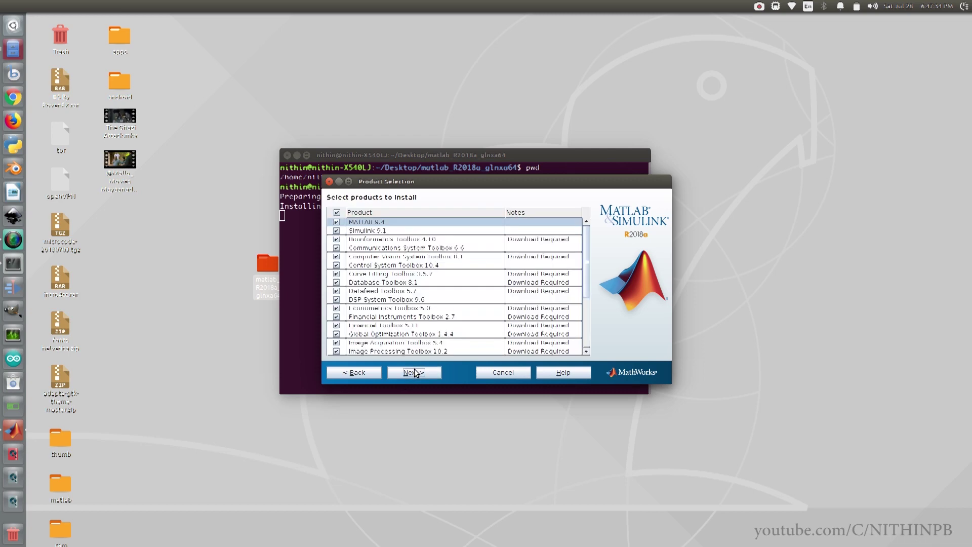
Deselect all products, then tick only MATLAB 9.4 and Simulink 9.1 and continue
drag(584, 236, 585, 230)
click(337, 213)
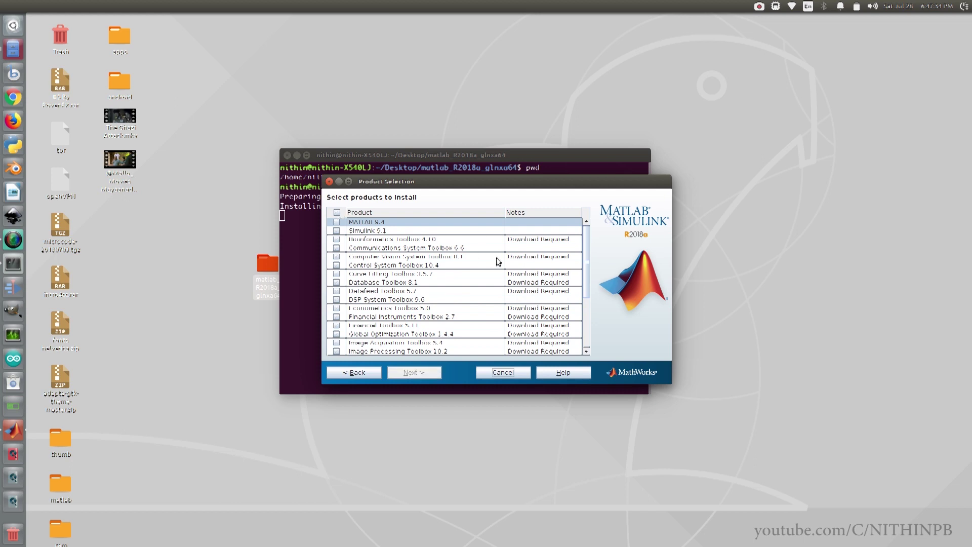
drag(583, 246, 442, 246)
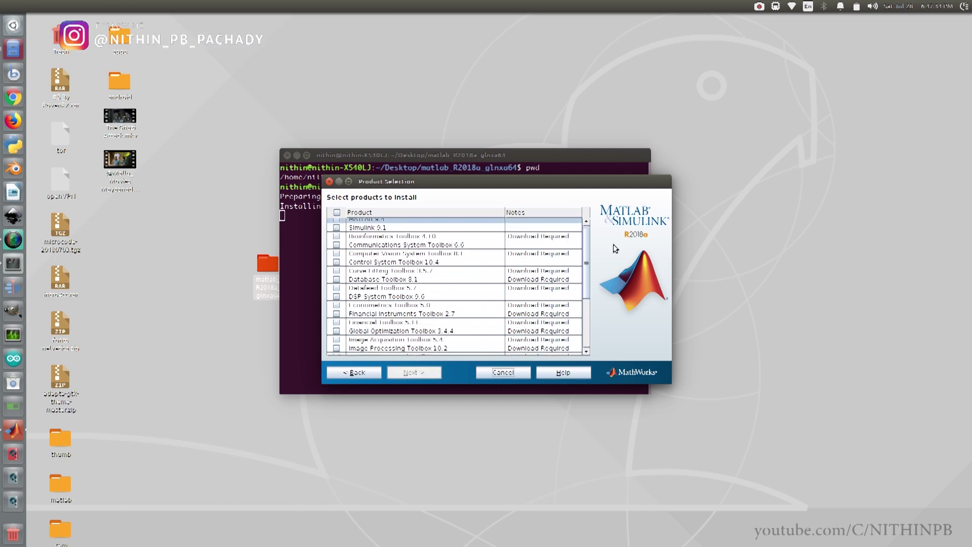
drag(582, 251, 584, 243)
click(336, 221)
click(336, 230)
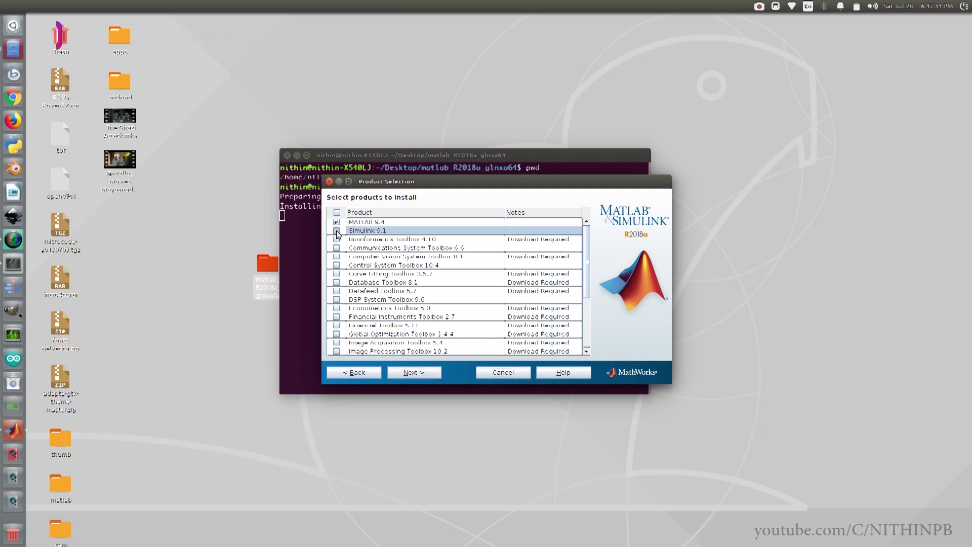
click(408, 373)
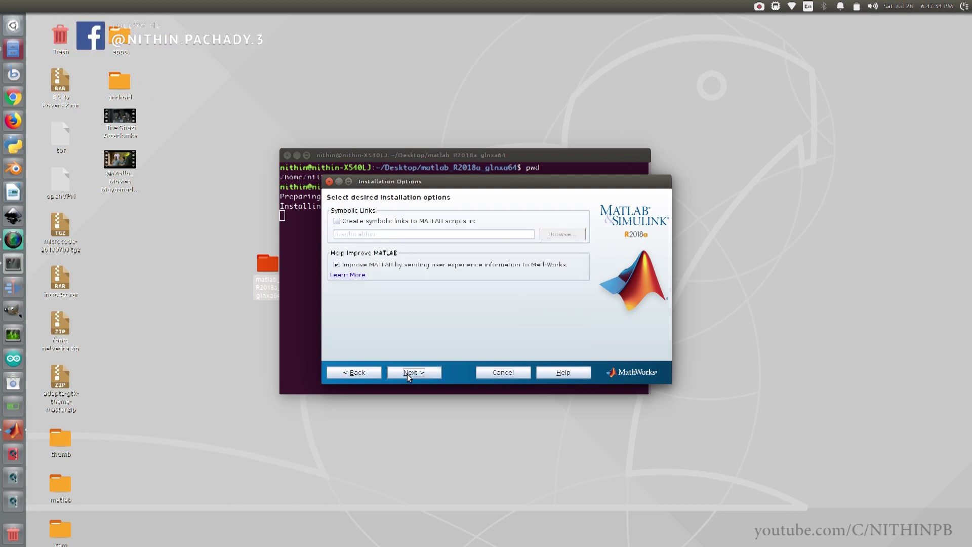
Enable symbolic links to MATLAB scripts, pointing them to a home-directory bin folder instead of /usr/local
click(336, 221)
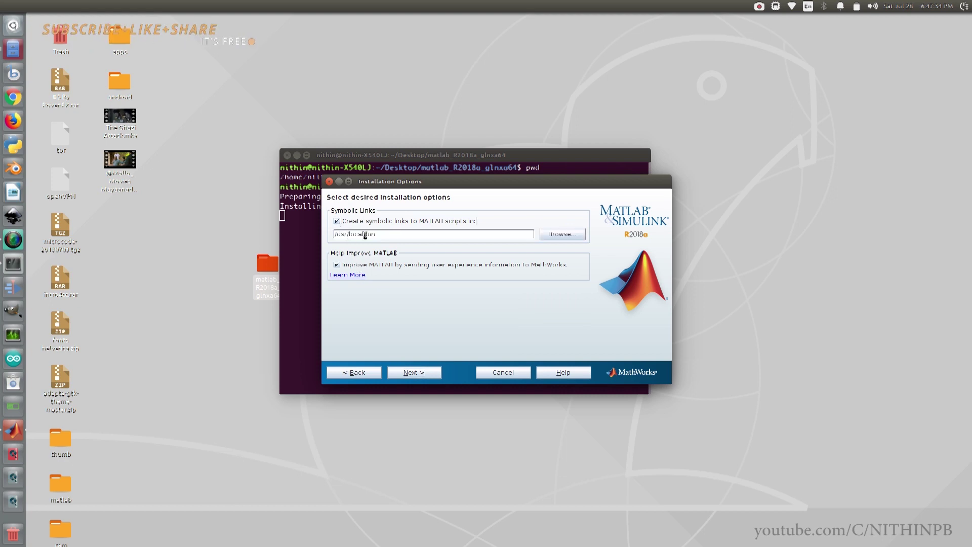
drag(362, 234, 317, 236)
key(BackSpace)
text(/home)
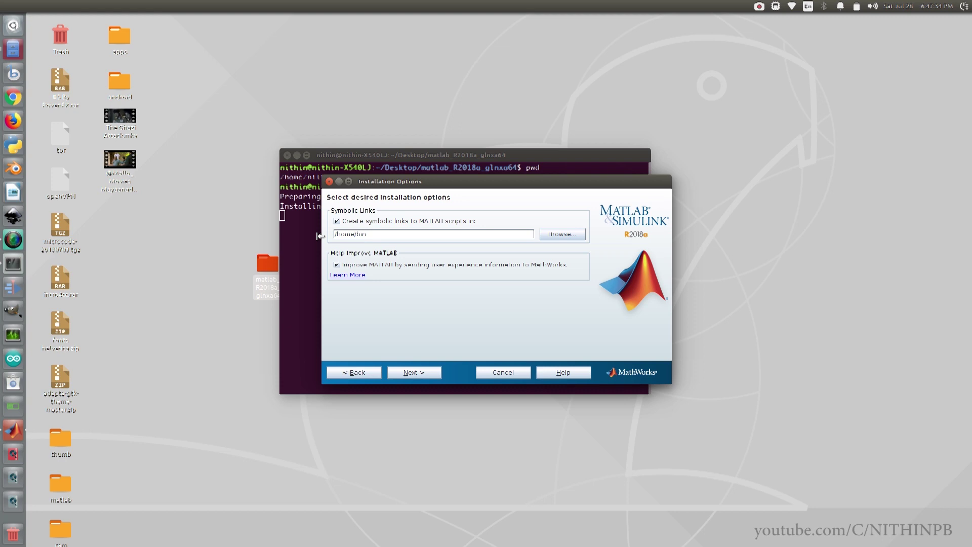
text(/nithin/)
click(414, 372)
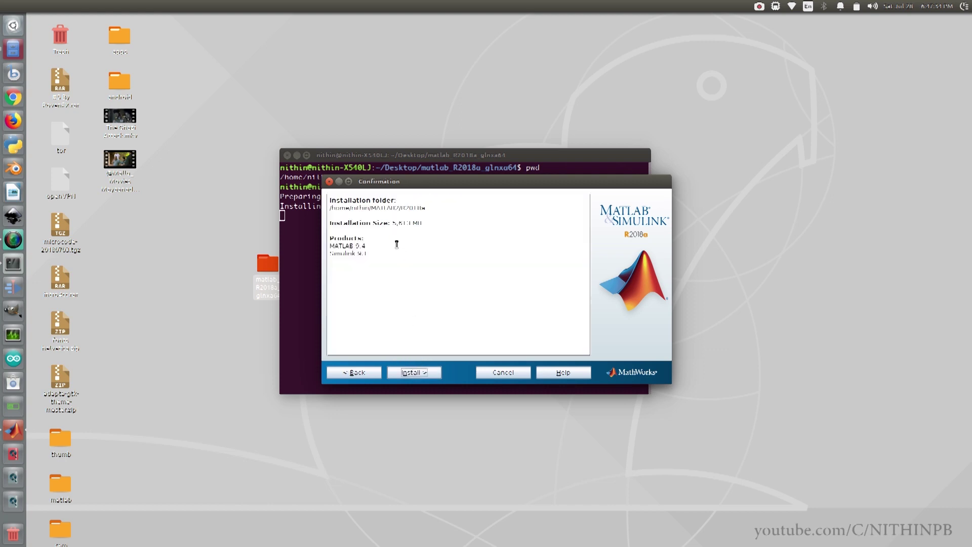
Accept the Confirmation summary and begin installing MATLAB 9.4
click(409, 370)
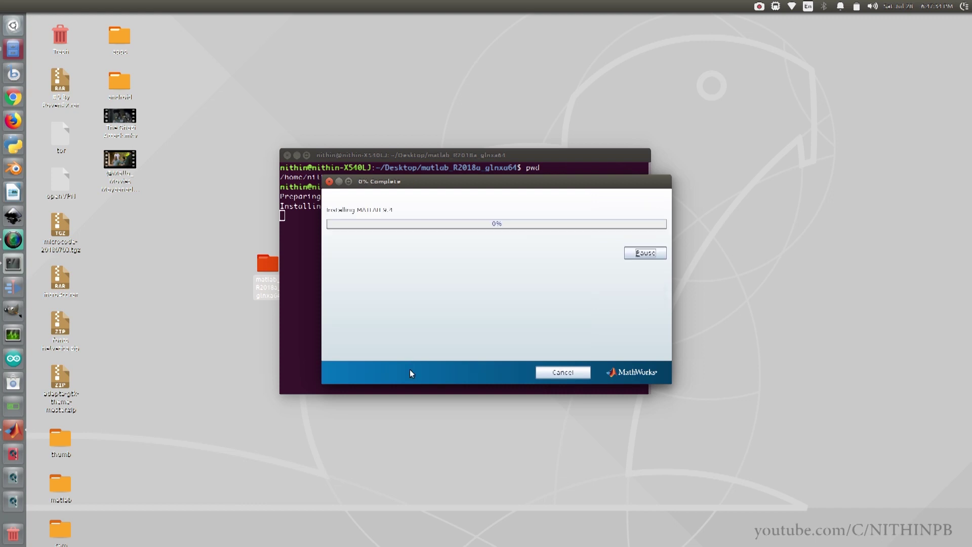
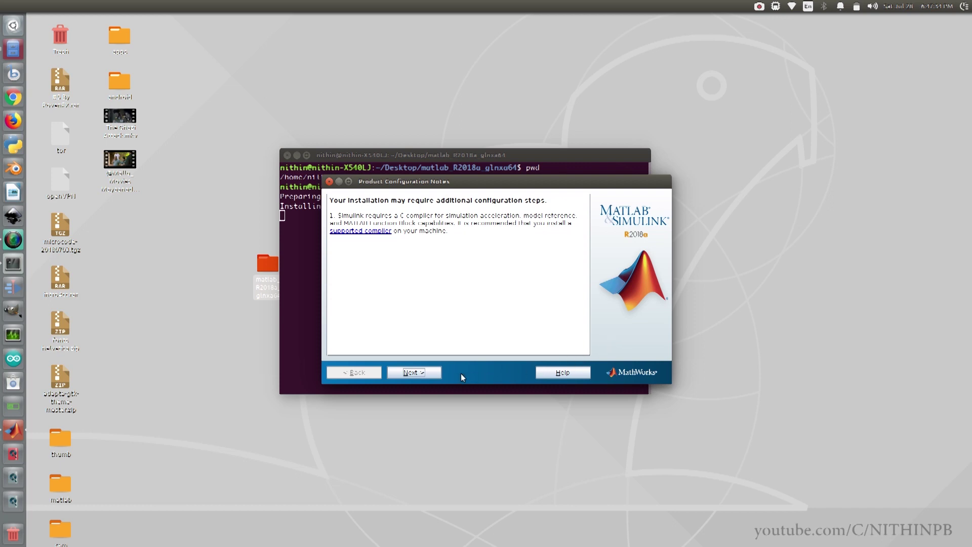
Finish the MATLAB R2018a install and activate MATLAB, closing the completed activation window
click(414, 372)
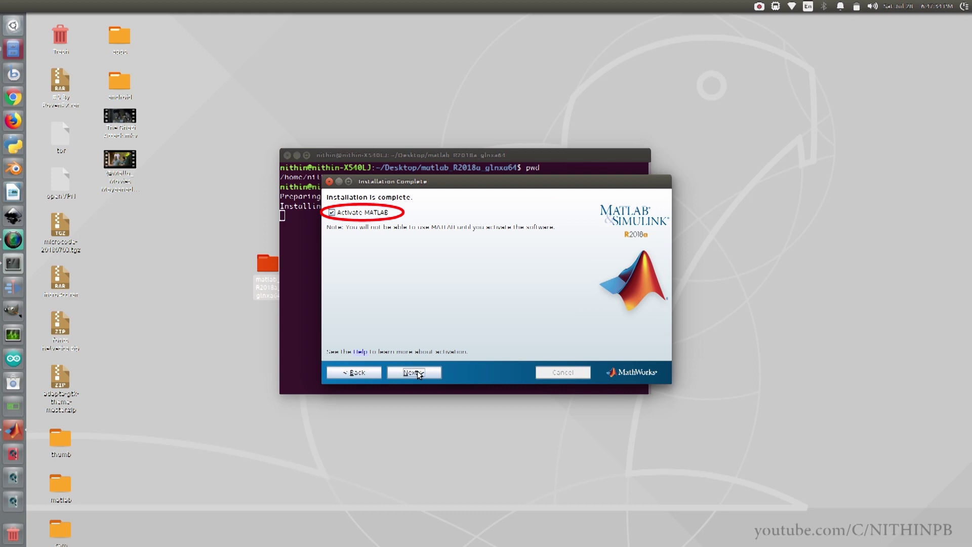
click(417, 372)
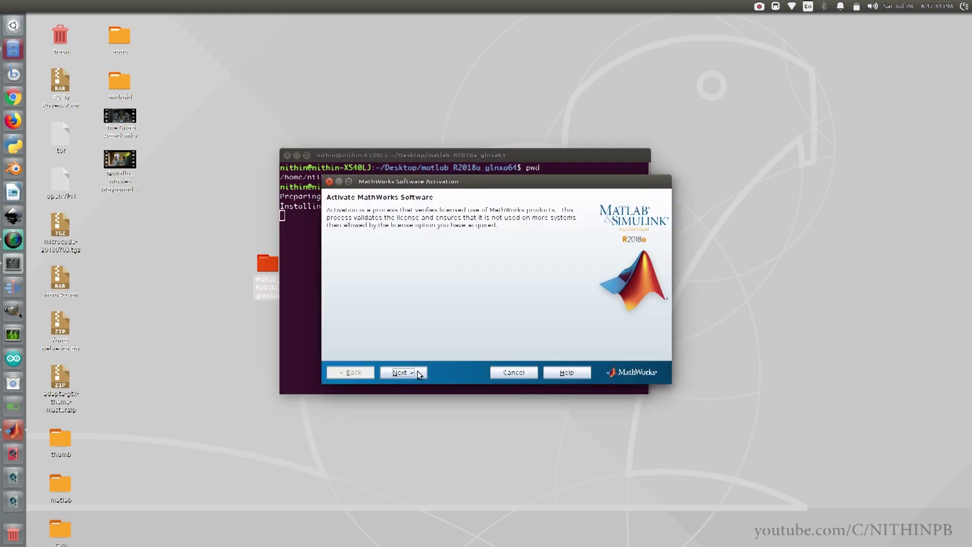
click(417, 372)
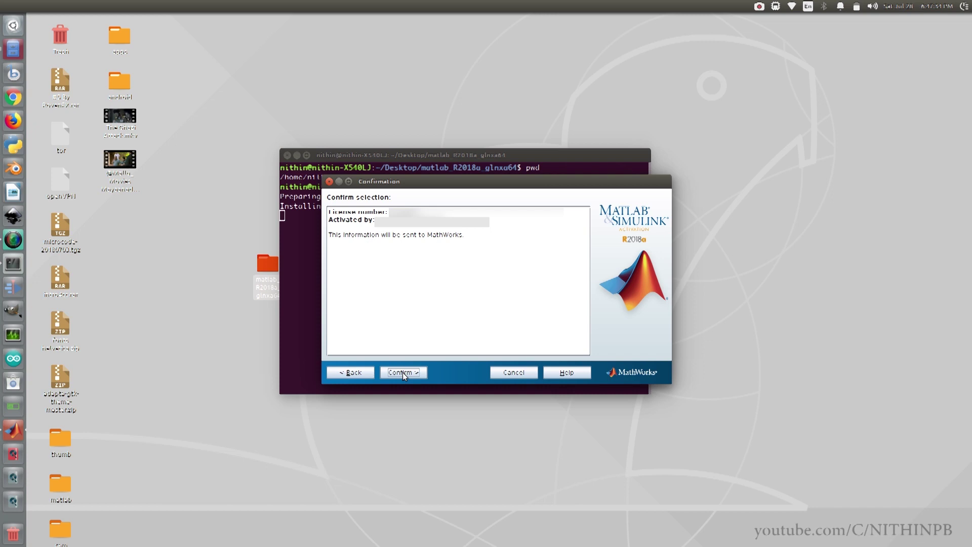
click(403, 372)
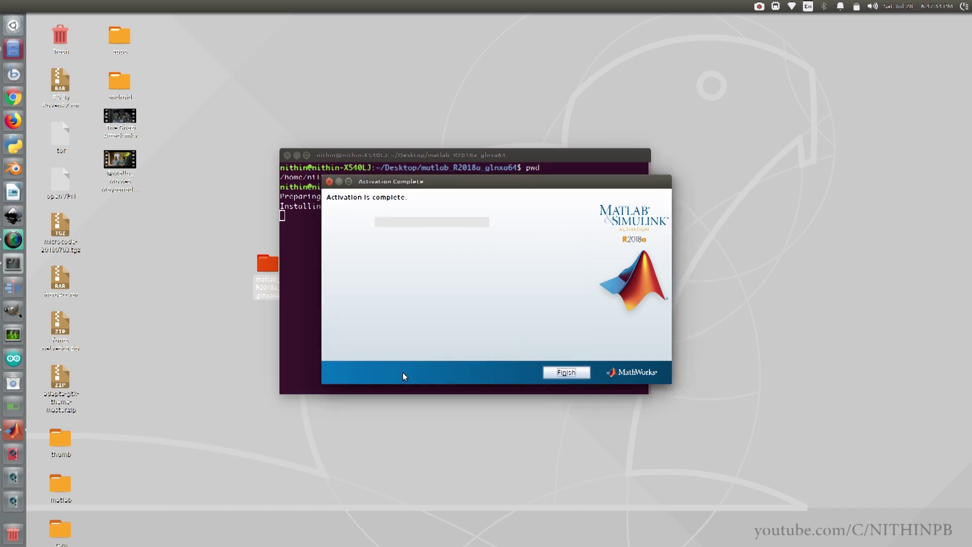
click(553, 371)
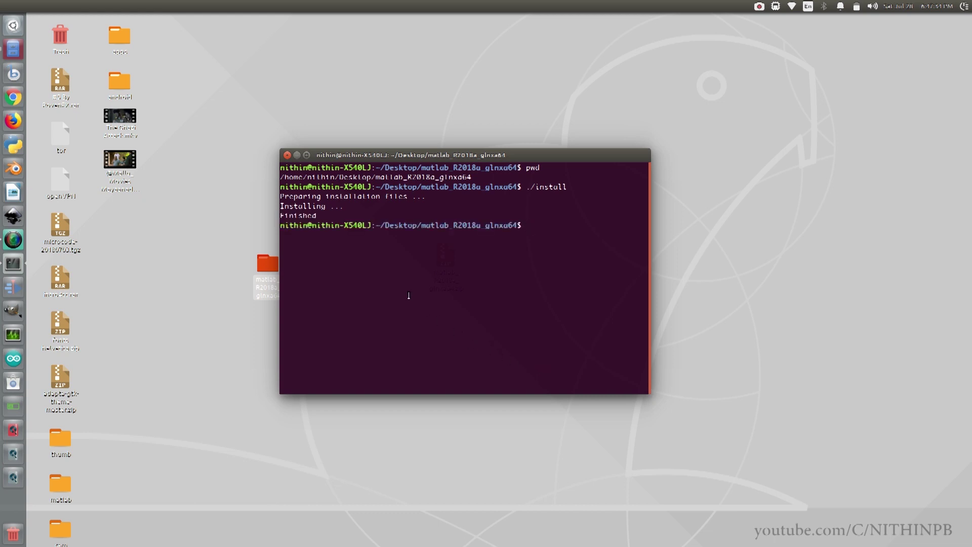
Close the terminal and launch Ubuntu Software from the Dash by searching 'stor'
click(287, 154)
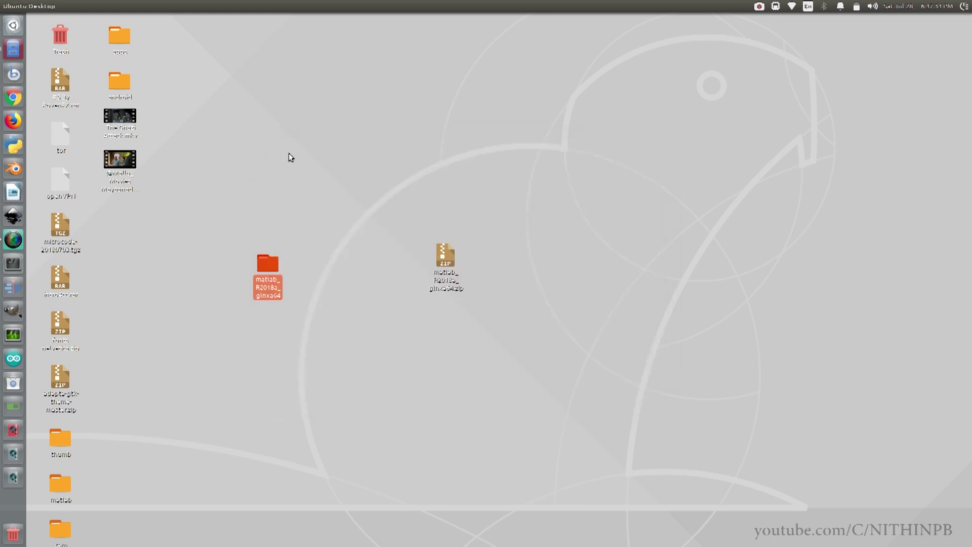
key(super)
text(stor)
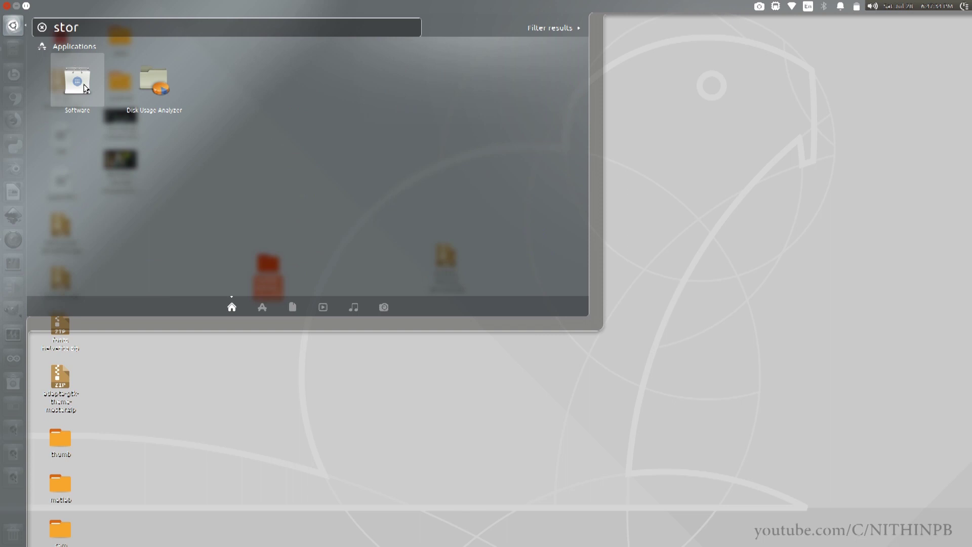
click(83, 85)
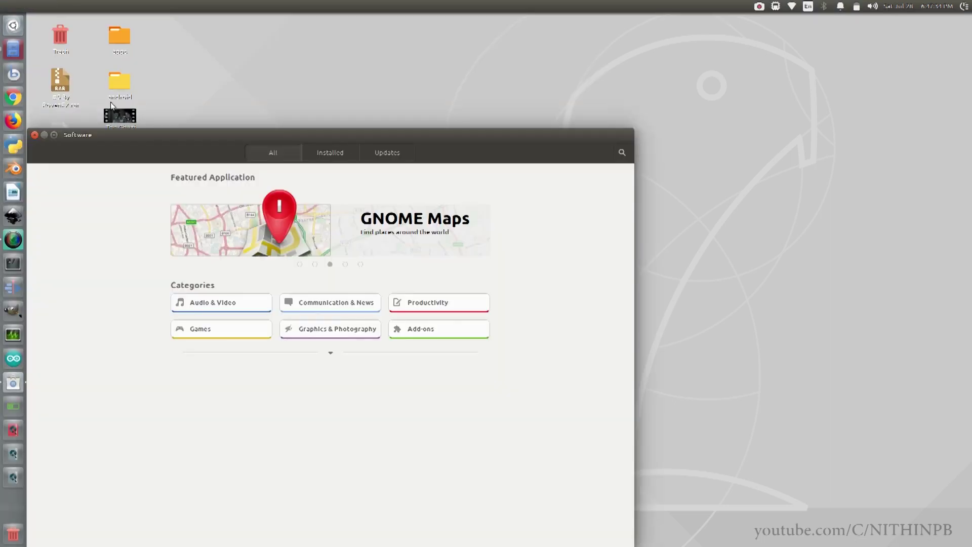
drag(132, 134, 216, 52)
Search 'matlab', check the MATLAB package details page, then close the store
text(matlab)
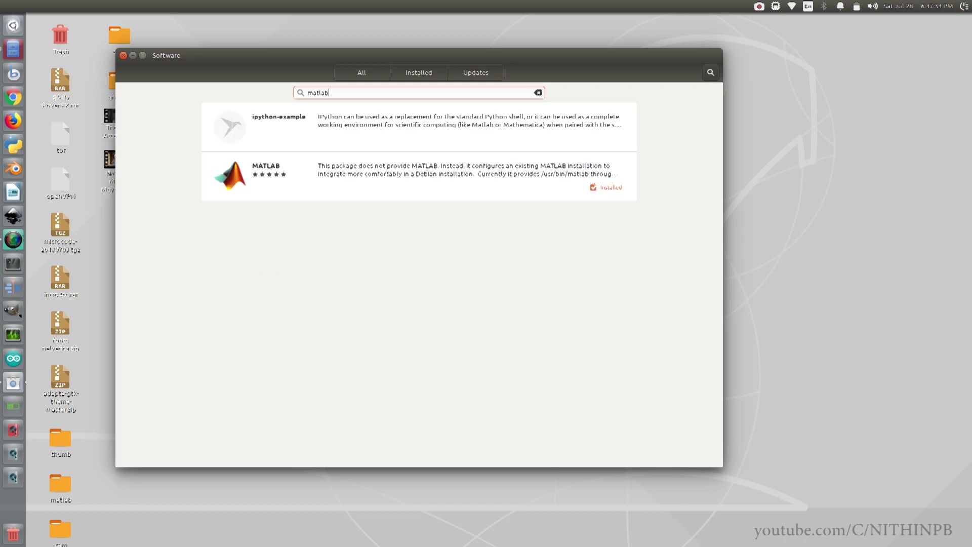
click(287, 172)
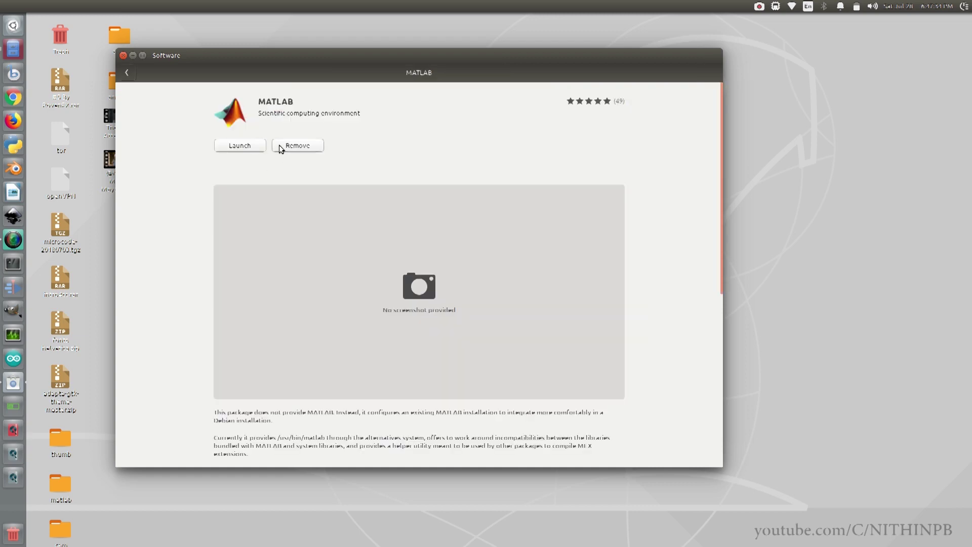
scroll(273, 275, down, 6)
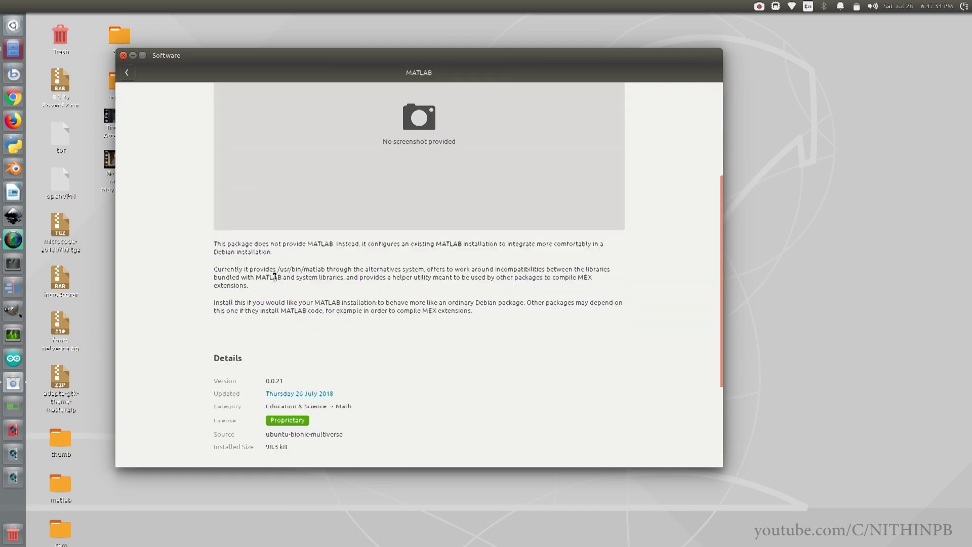
scroll(273, 275, up, 4)
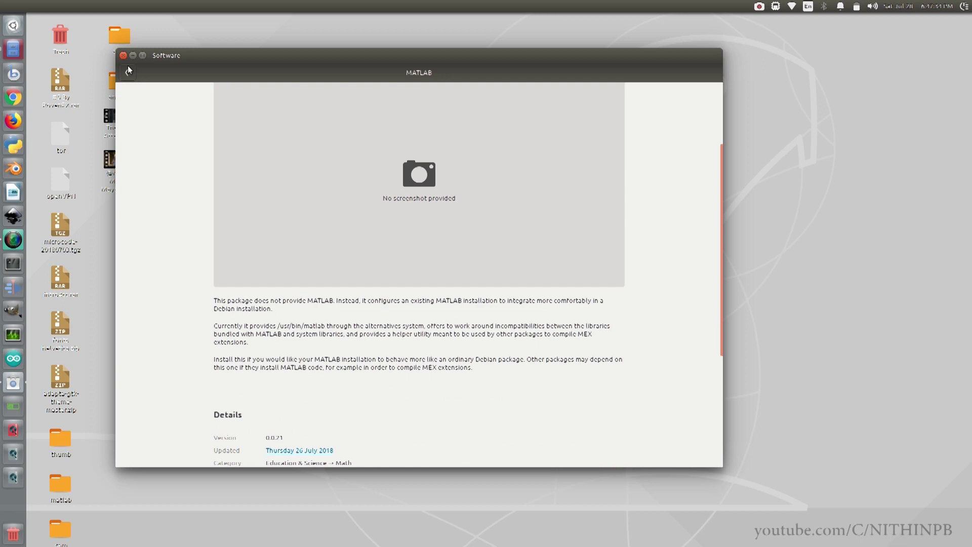
scroll(164, 123, up, 3)
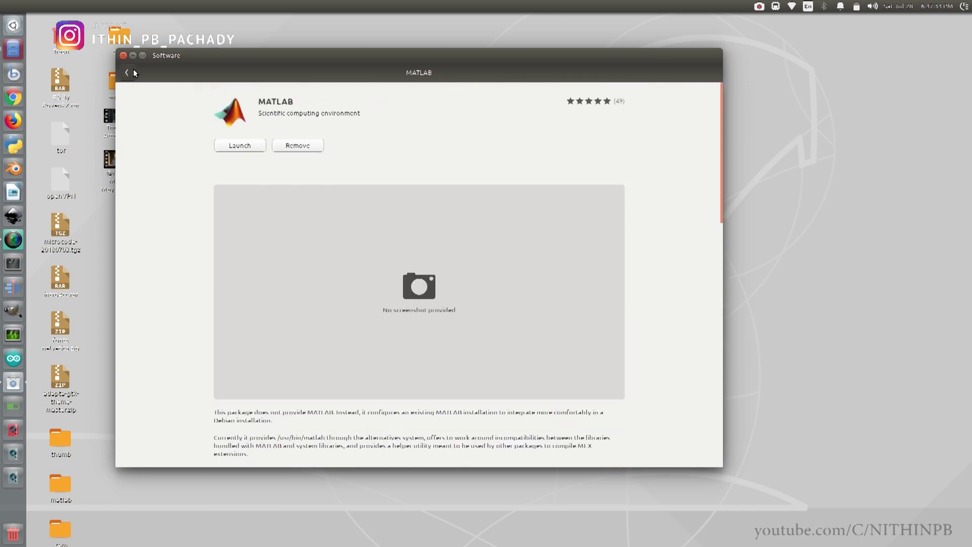
click(123, 55)
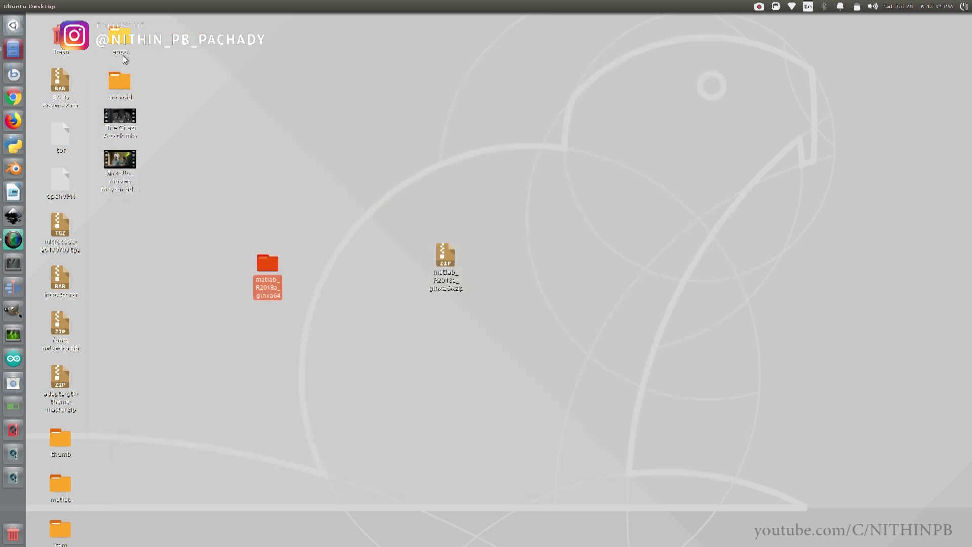
Search 'mat' in the Unity Dash and launch the MATLAB application
key(super)
text(mat)
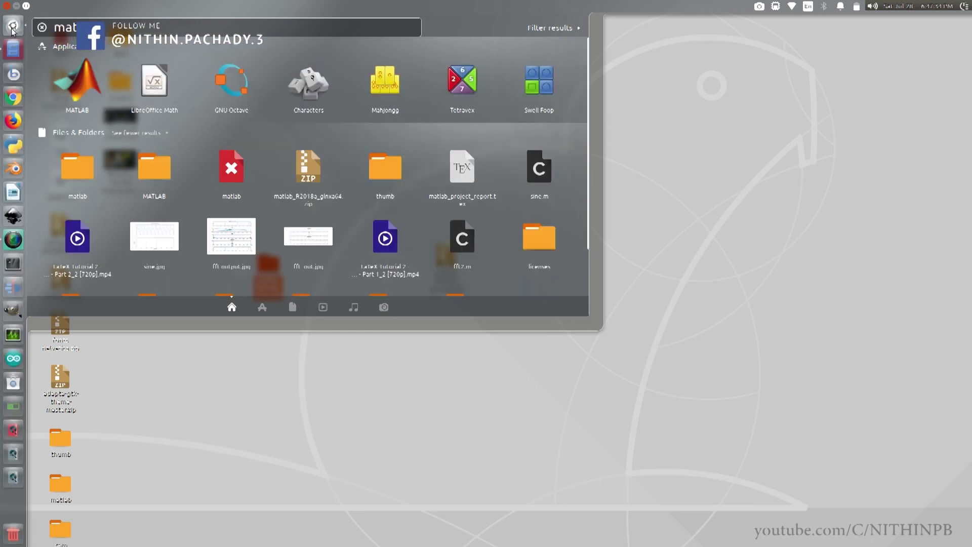
click(68, 70)
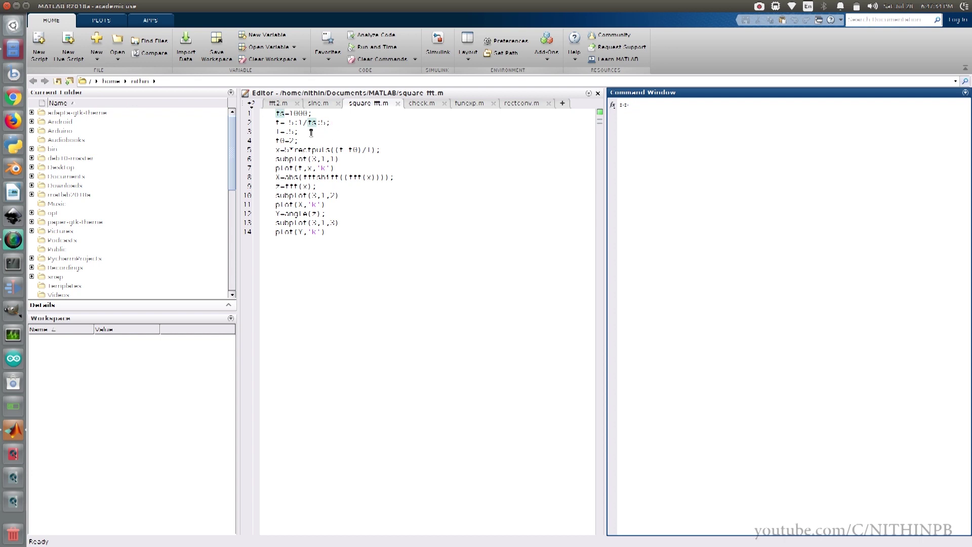
Run the license command in the Command Window to check the MATLAB licence
click(296, 247)
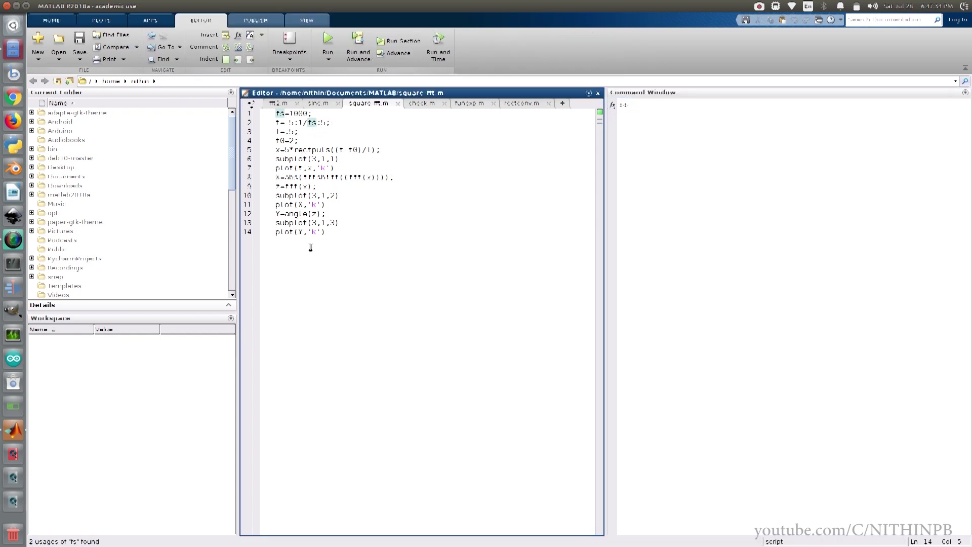
click(637, 109)
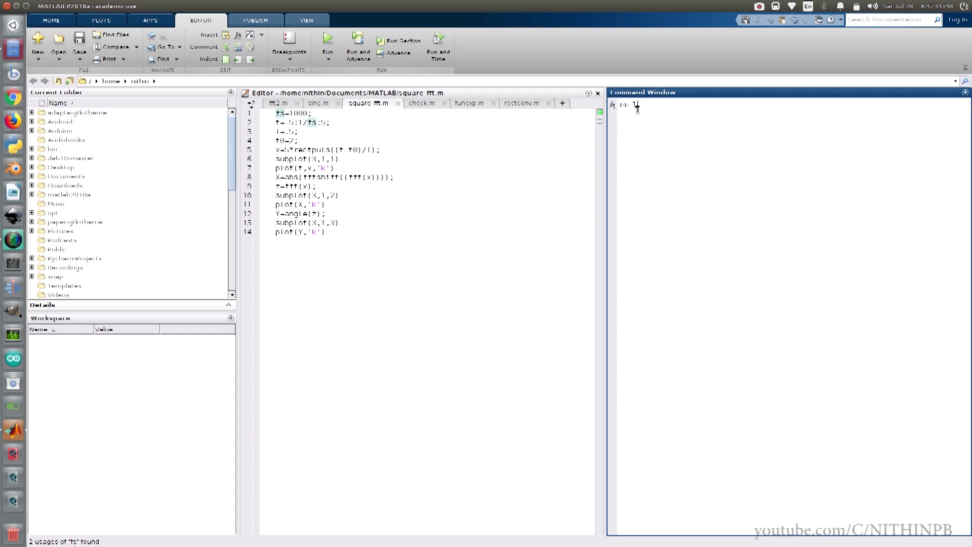
text(license)
key(Return)
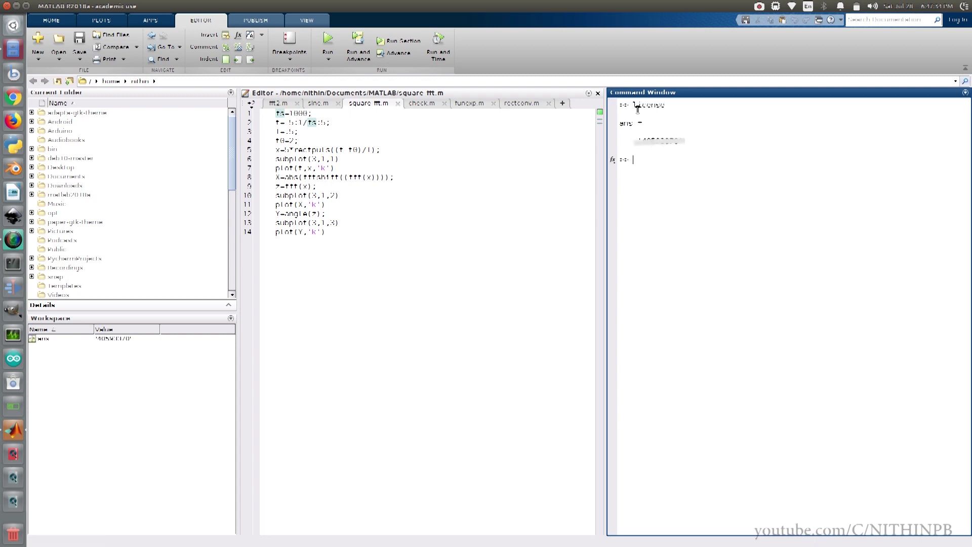
Run the square_fft script to plot the pulse and FFT, then close Figure 1
click(358, 235)
click(322, 41)
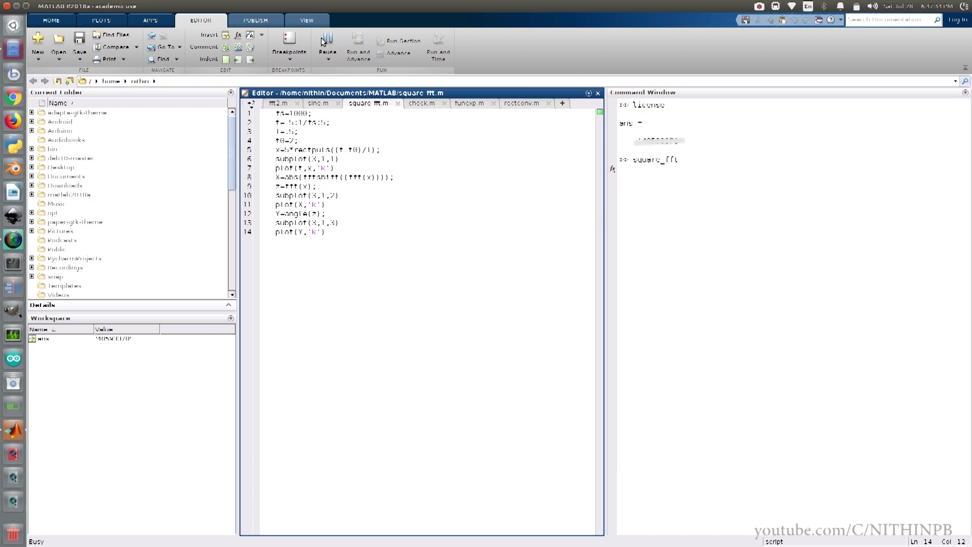
drag(464, 46, 400, 83)
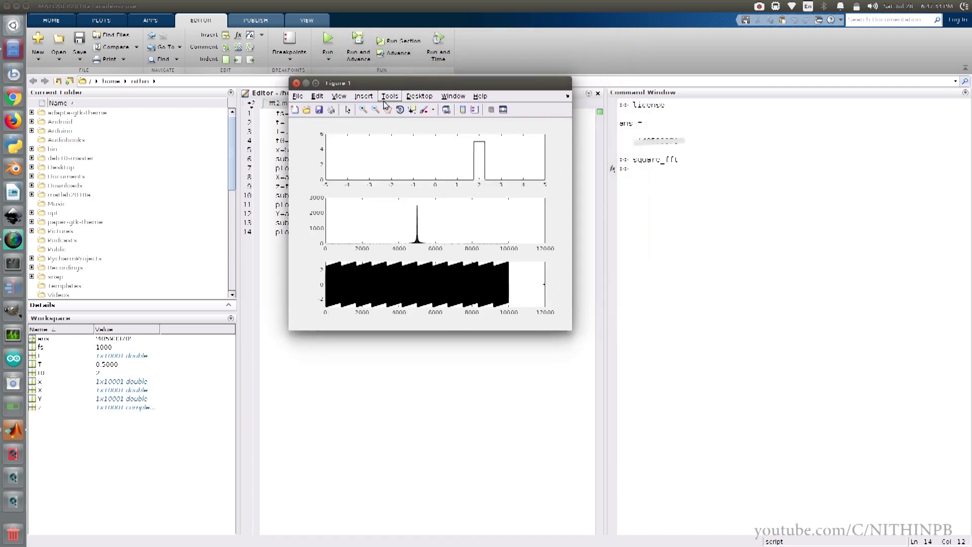
click(297, 83)
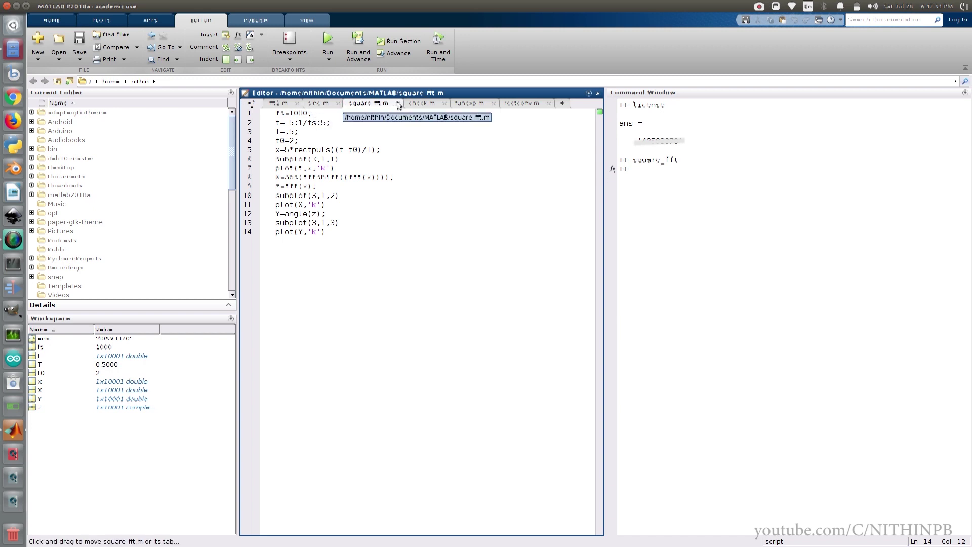
Switch to sinc.m, run it, and maximize the resulting sine-wave figure
click(252, 104)
click(261, 138)
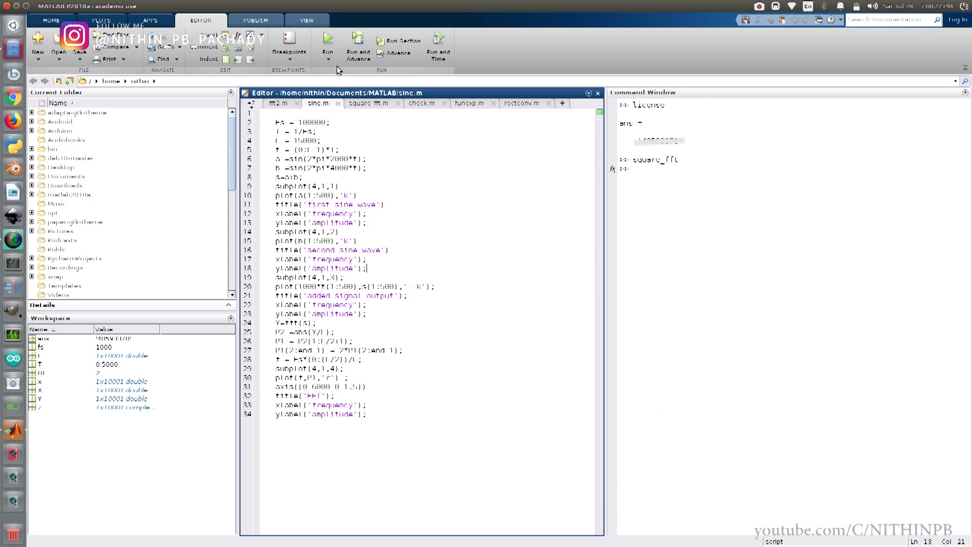
click(329, 42)
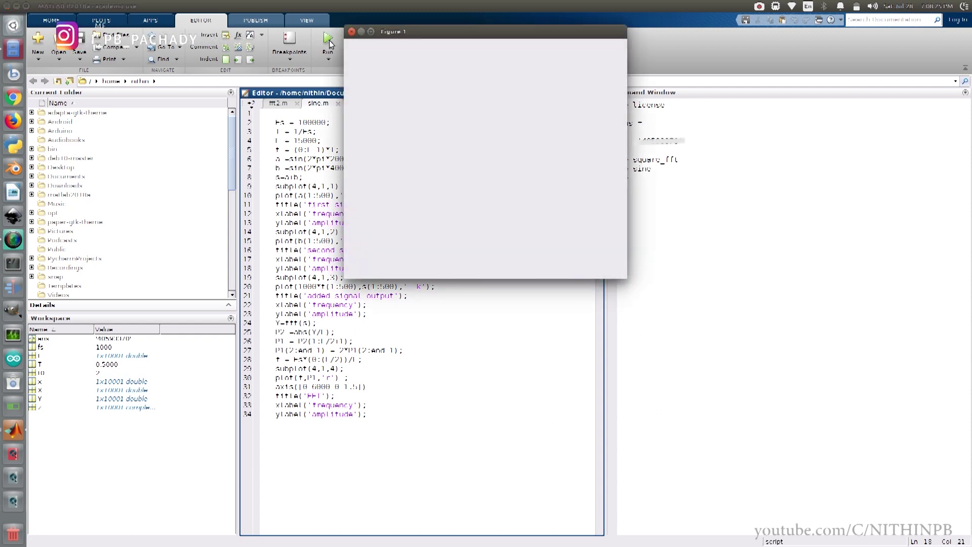
click(371, 32)
Start saving the figure as JPEG in Documents/MATLAB, then cancel the save
click(36, 17)
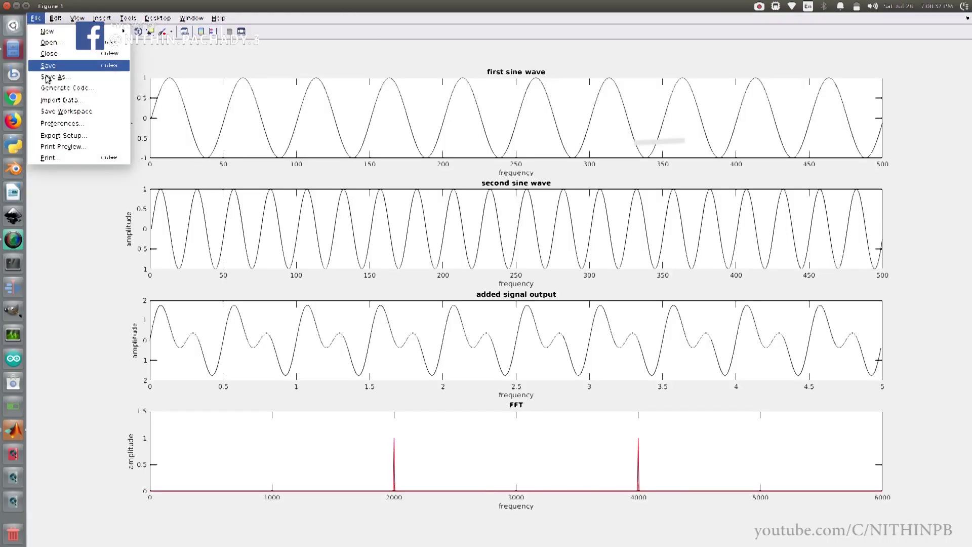
click(297, 80)
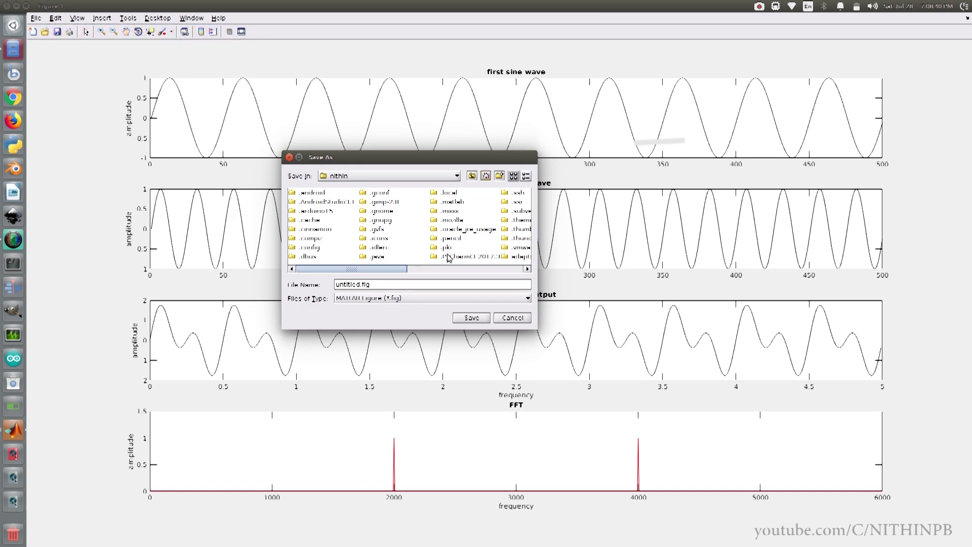
scroll(483, 251, right, 3)
double_click(345, 248)
double_click(317, 240)
click(404, 300)
click(369, 328)
click(383, 299)
click(384, 310)
click(501, 318)
Close the figure and quit MATLAB with the exit command
click(8, 6)
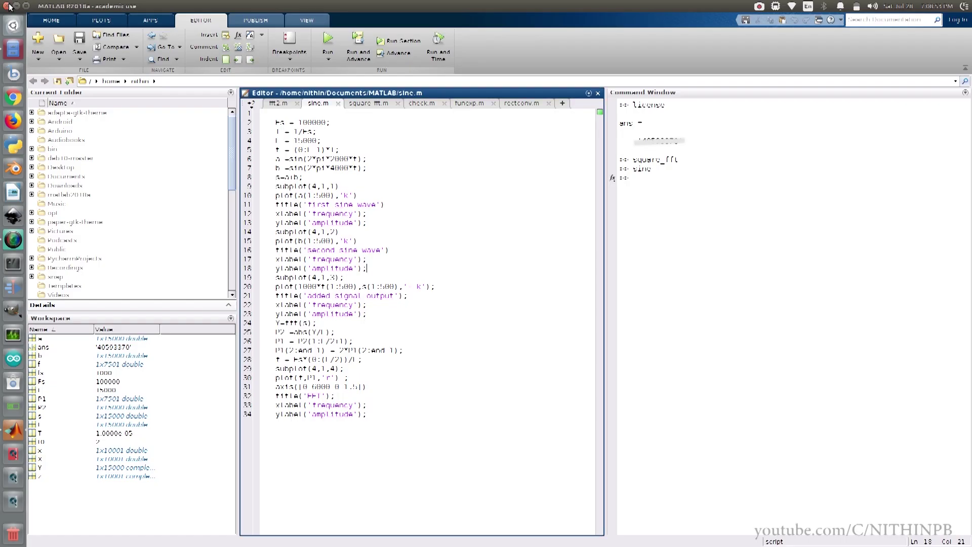
click(643, 186)
text(exit)
key(Return)
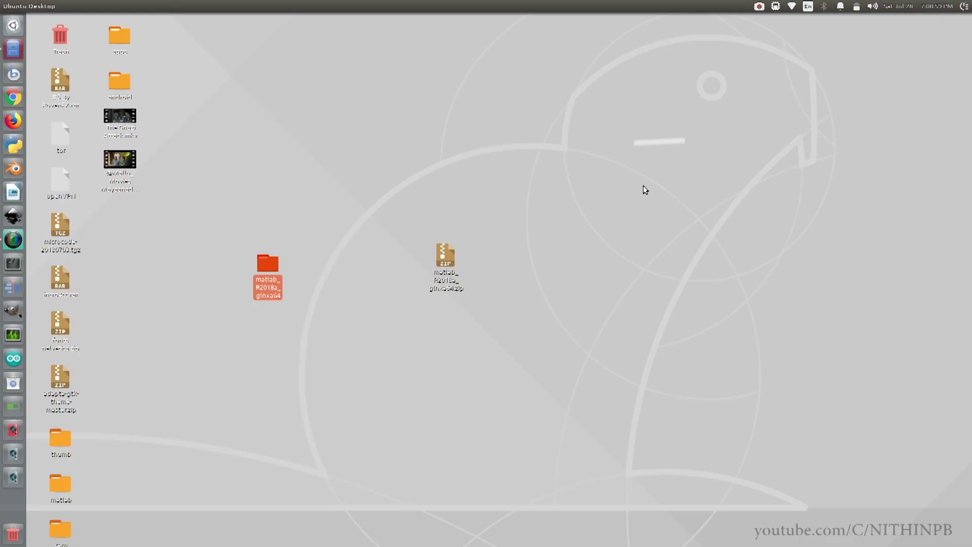